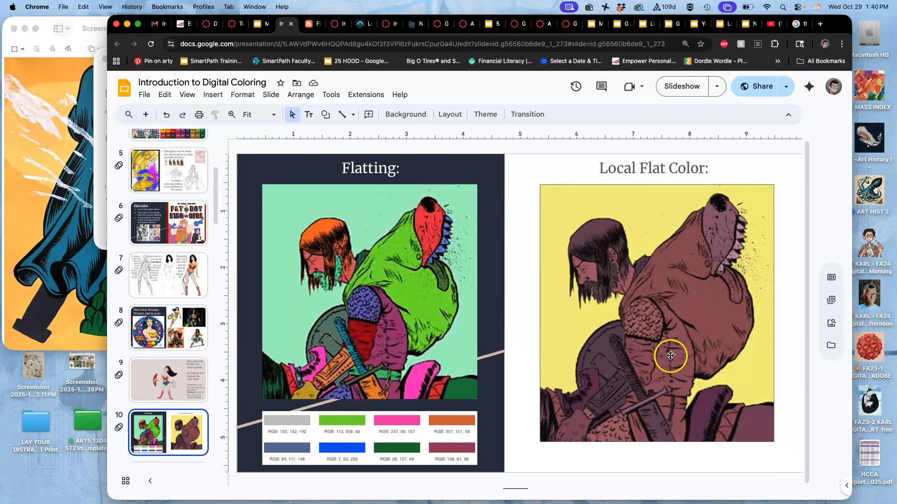
Review the Flatting and Local Flat Color slide and the slide on local color followed by hard-edge duotone.
left_click_drag(675, 354, 569, 351)
left_click(335, 358)
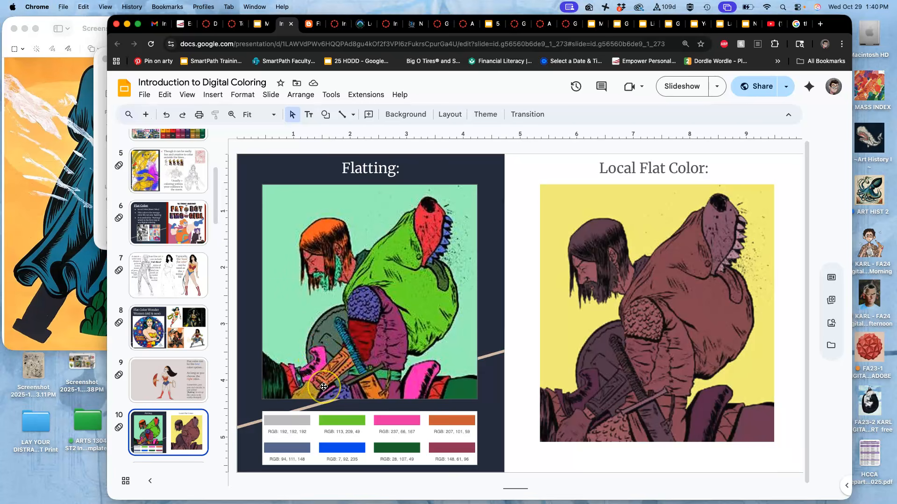
left_click(343, 371)
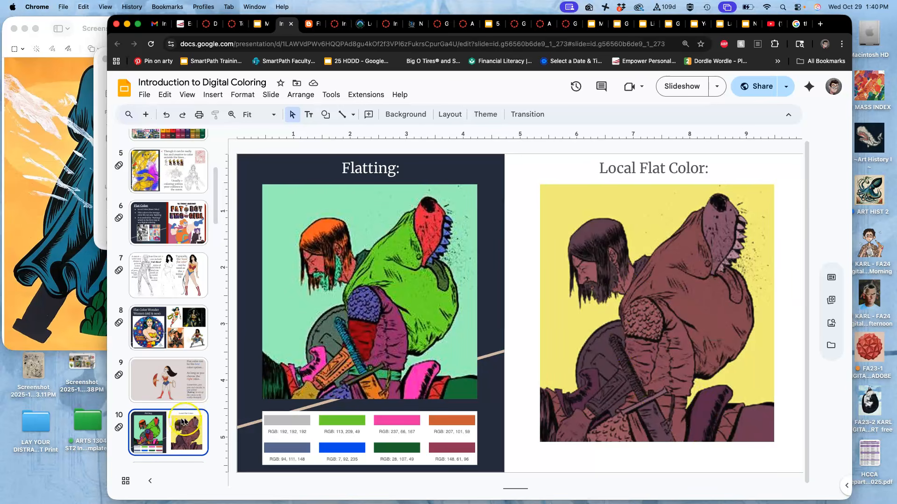
scroll(182, 422, "down", 5)
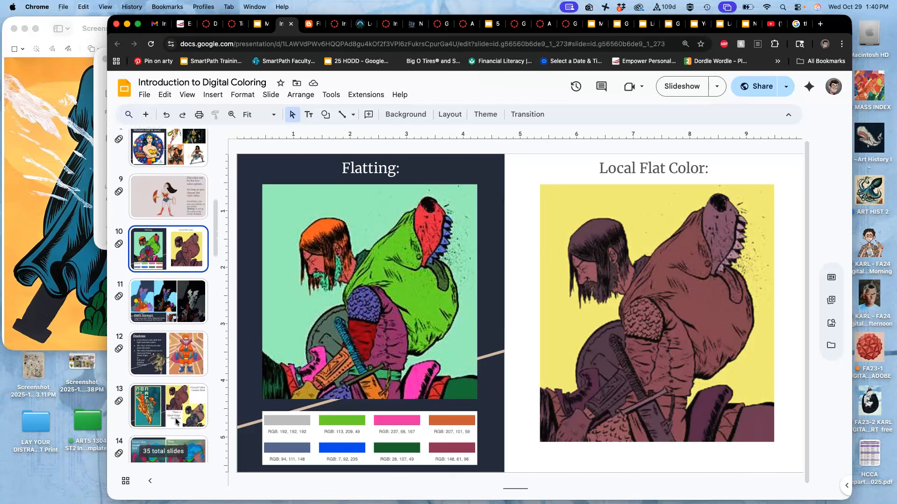
scroll(176, 422, "down", 1)
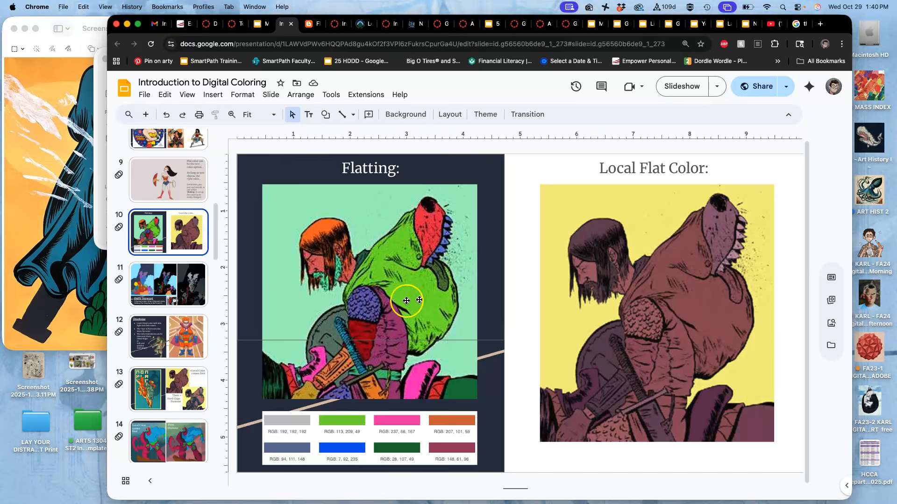
left_click(159, 389)
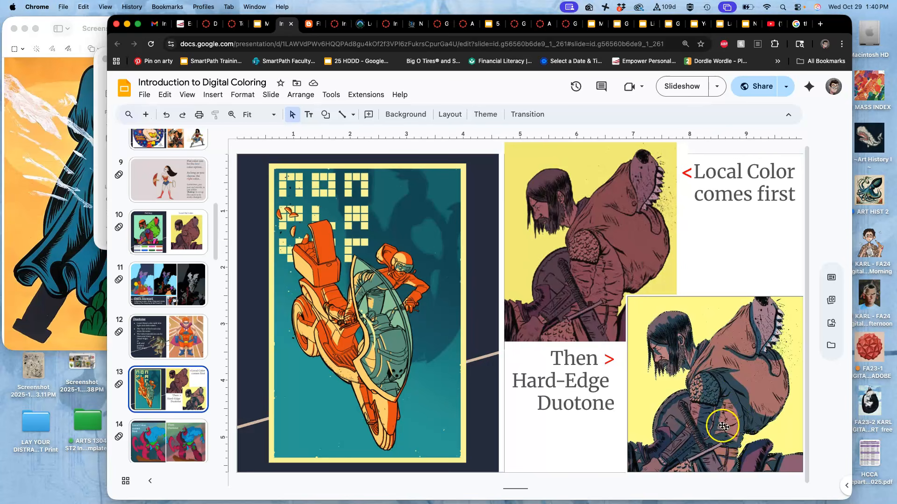
left_click(614, 264)
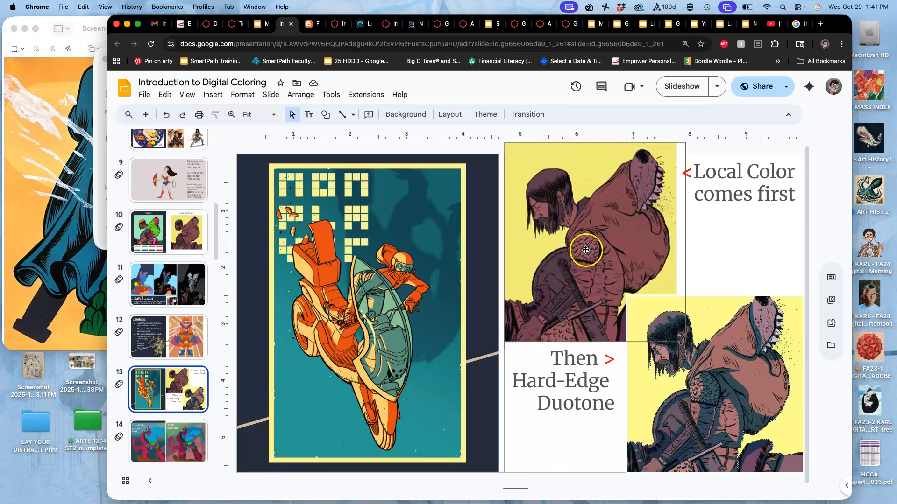
left_click(180, 236)
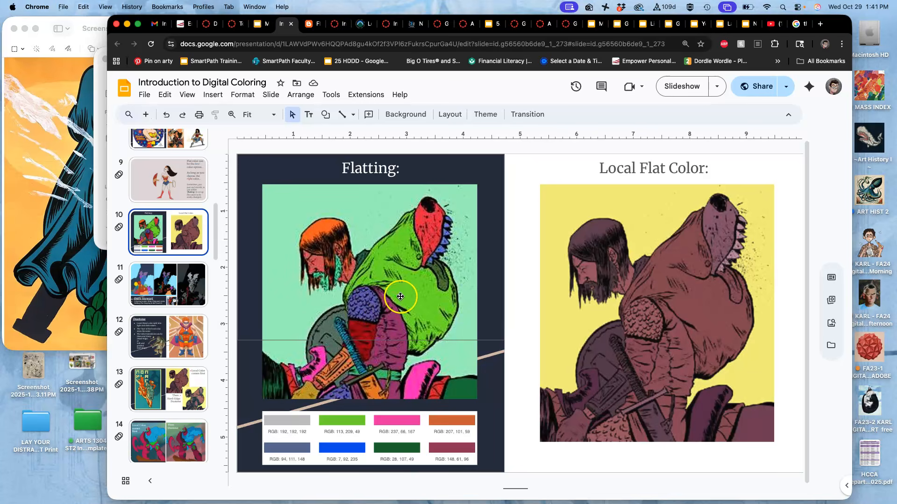
Look through the Assignment #5 folder and the desktop for the helicopter line art's EPS file.
left_click(100, 82)
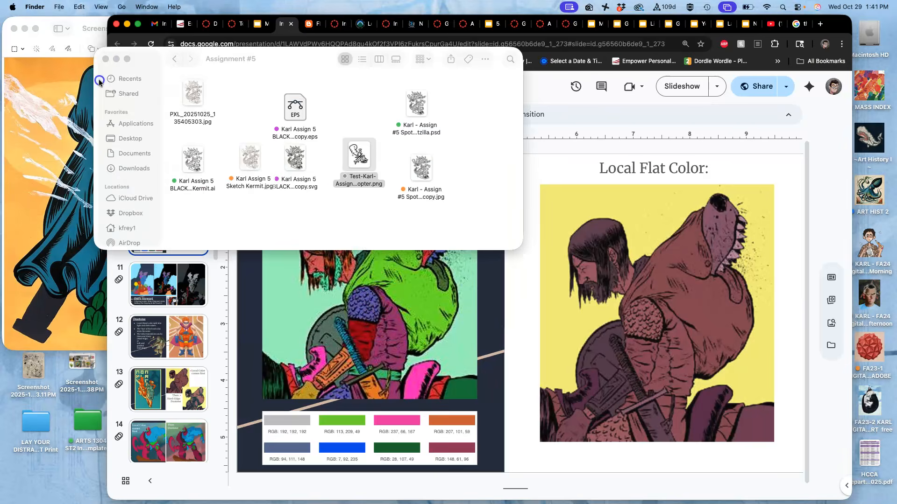
left_click(365, 229)
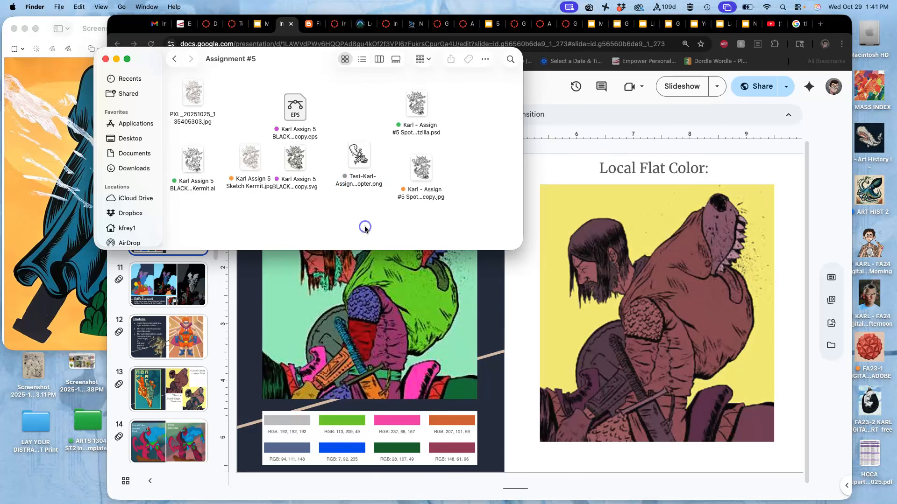
key("F11")
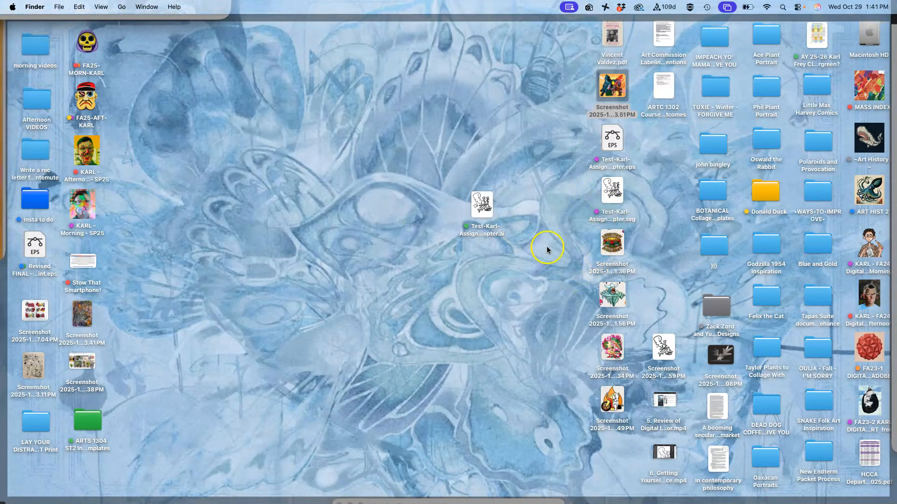
left_click(615, 141)
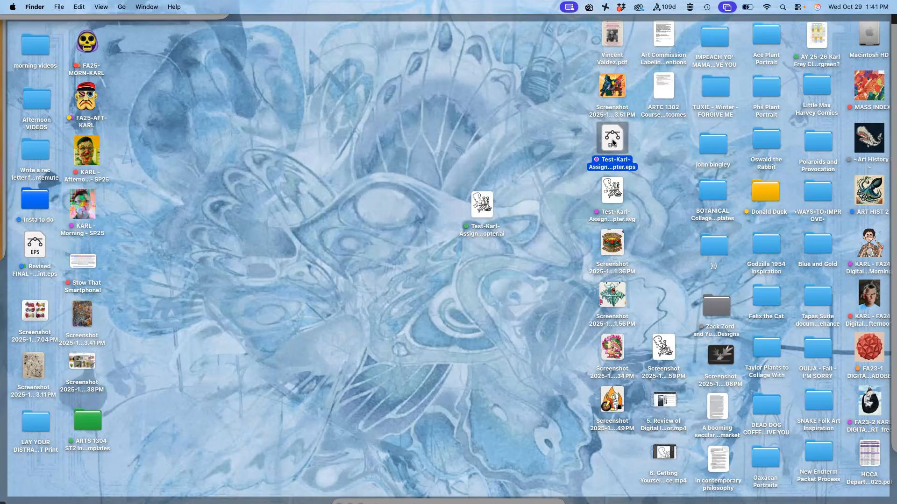
left_click(512, 136)
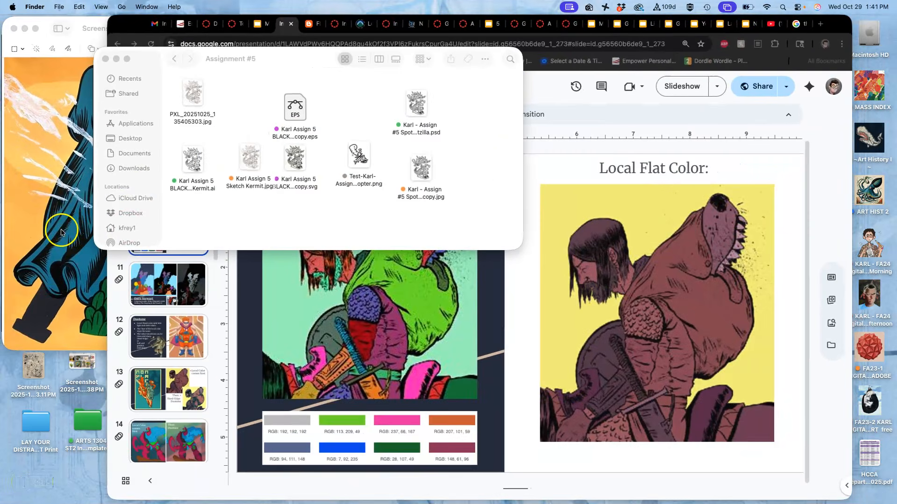
Switch to Photoshop and start a new document named "Test-Assign 5-Color Spot Illustration".
left_click(5, 148)
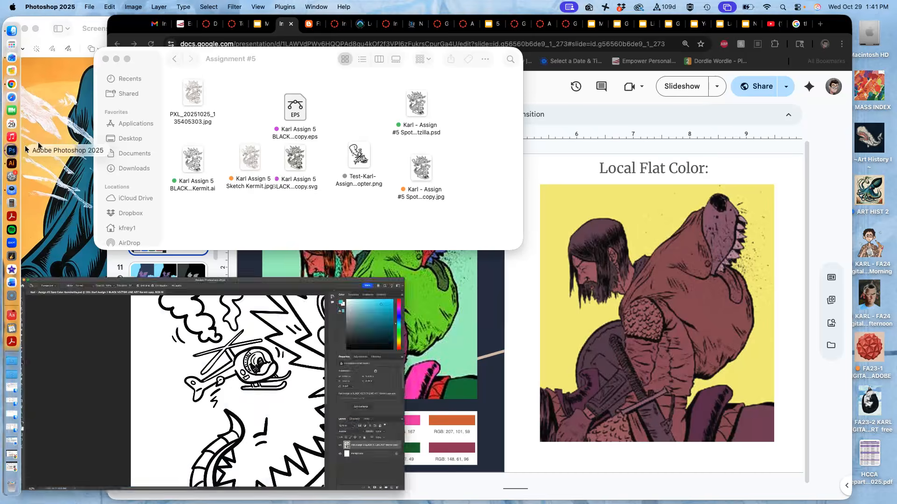
left_click(91, 8)
left_click(94, 22)
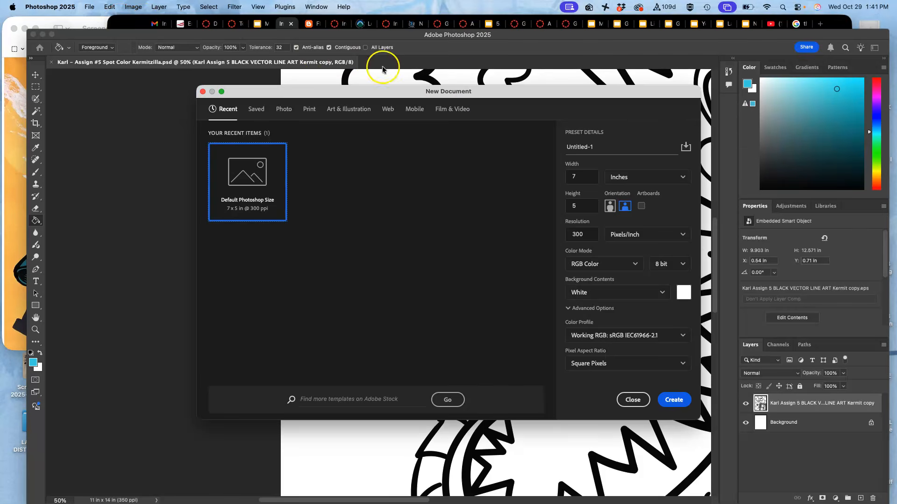
left_click(586, 149)
left_click_drag(605, 146, 550, 146)
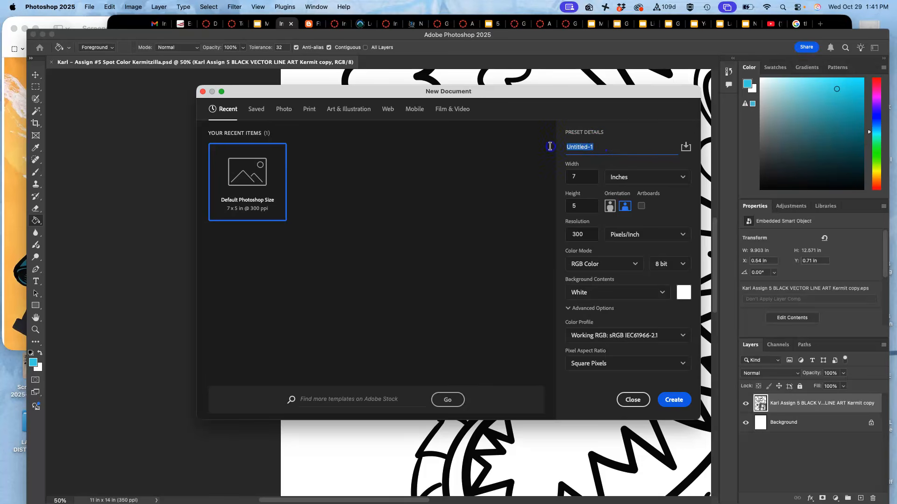
type("T")
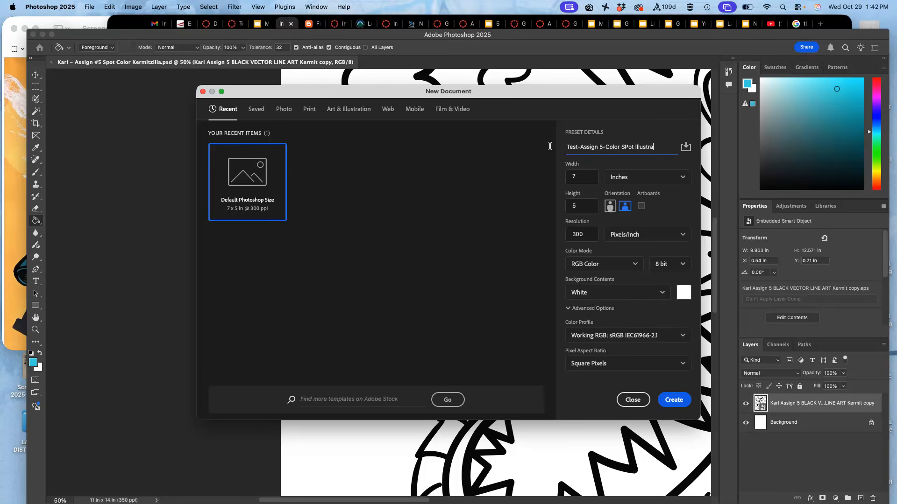
triple_click(626, 147)
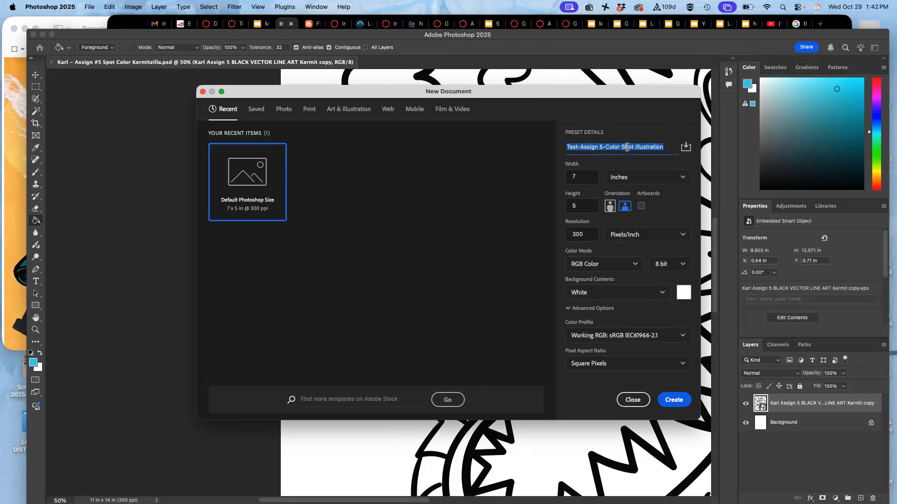
left_click(627, 147)
key("BackSpace")
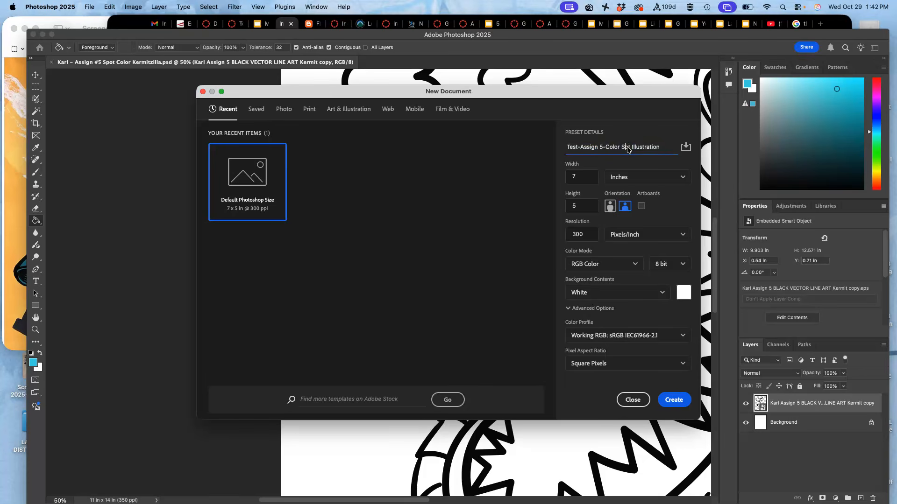
type("p")
left_click(654, 202)
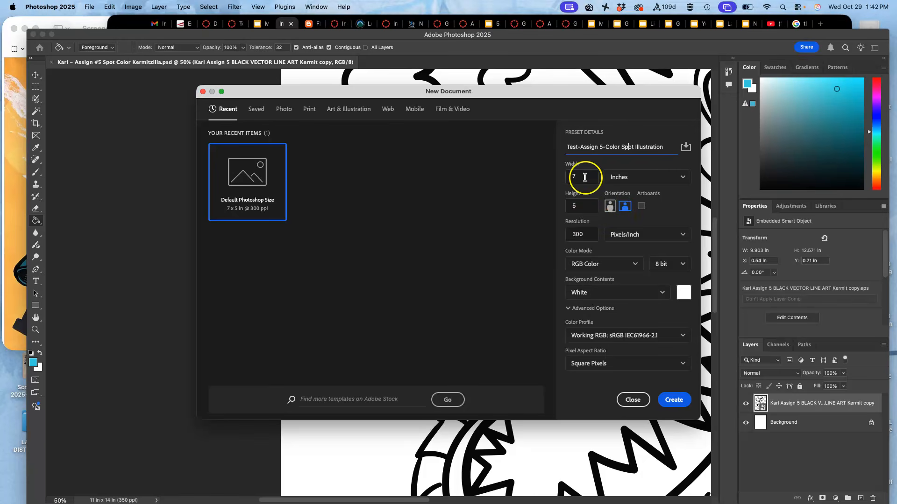
Set the new document to 11 by 14 inches at 350 pixels/inch and create it.
left_click_drag(581, 177, 560, 177)
type("11")
double_click(574, 205)
type("14")
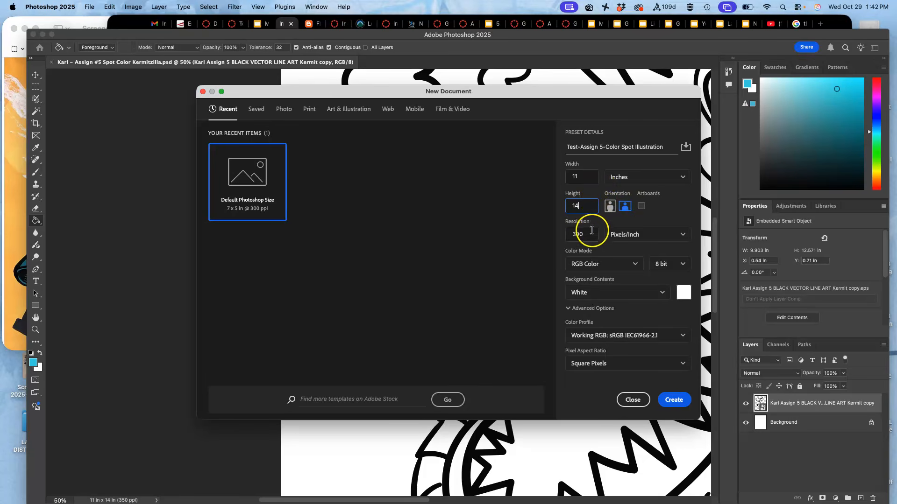
key("Tab")
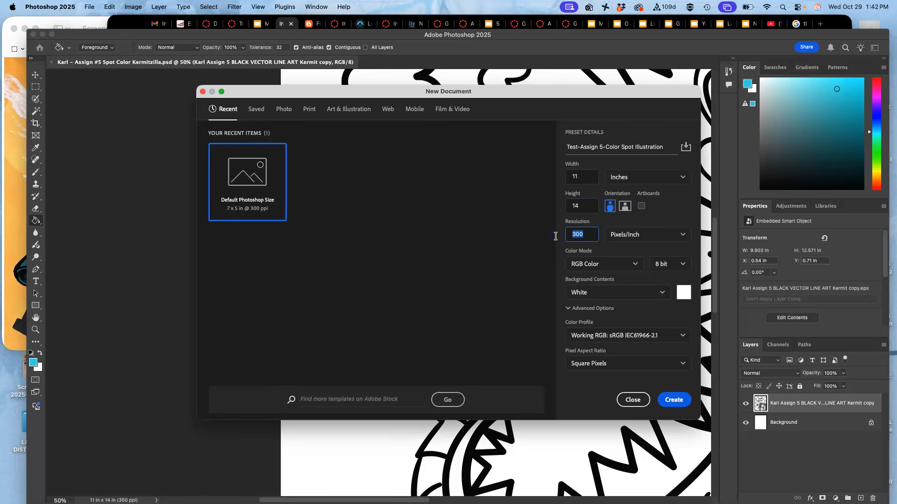
type("3")
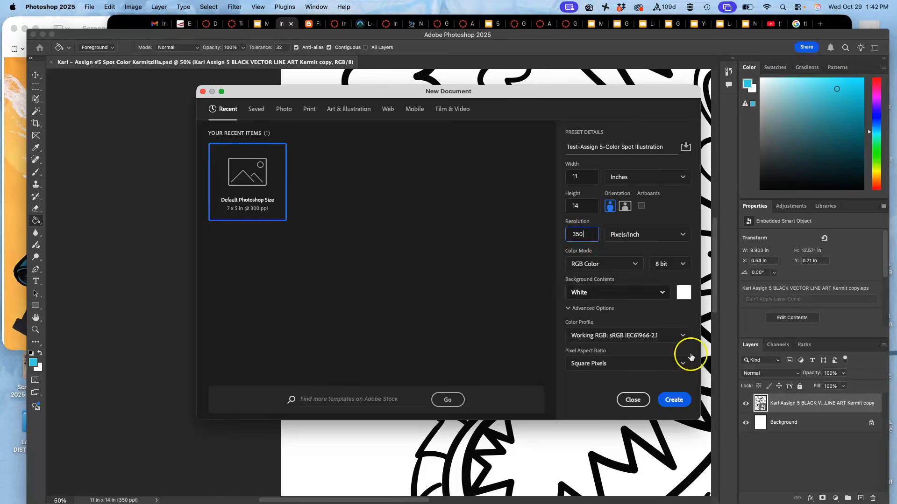
left_click(679, 400)
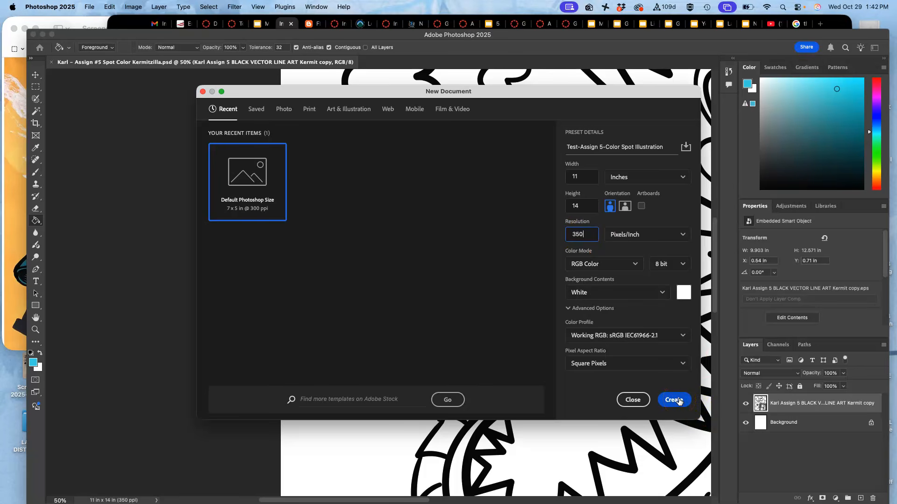
left_click(678, 401)
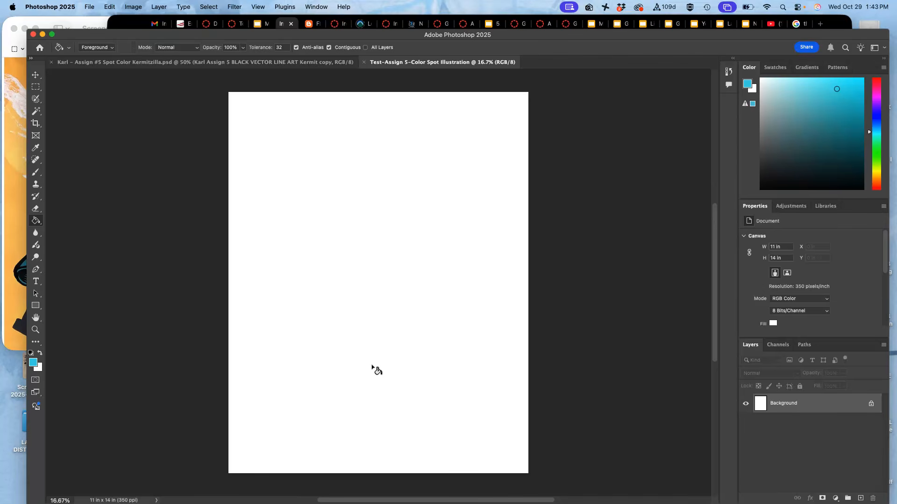
Place the helicopter EPS from the desktop on the canvas, scaled to about 9.66 by 10.15 inches with margins around it.
key("F11")
left_click_drag(602, 165, 408, 227)
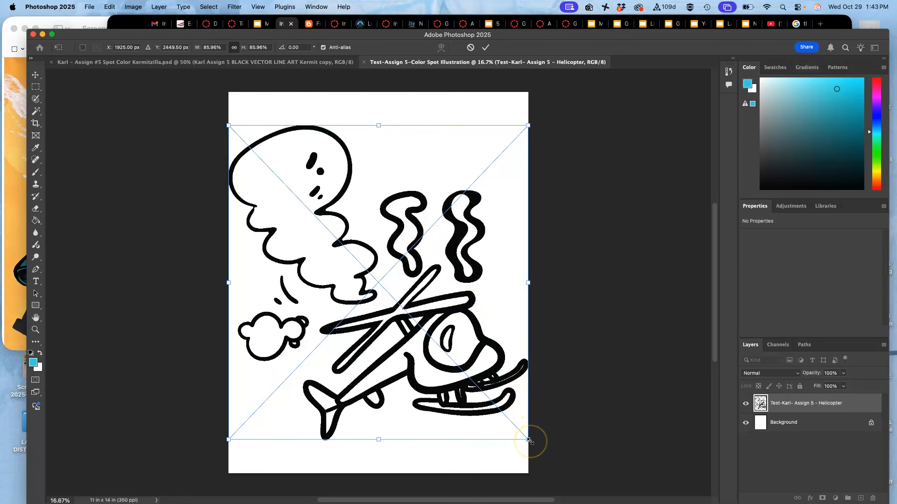
left_click_drag(528, 441, 516, 411)
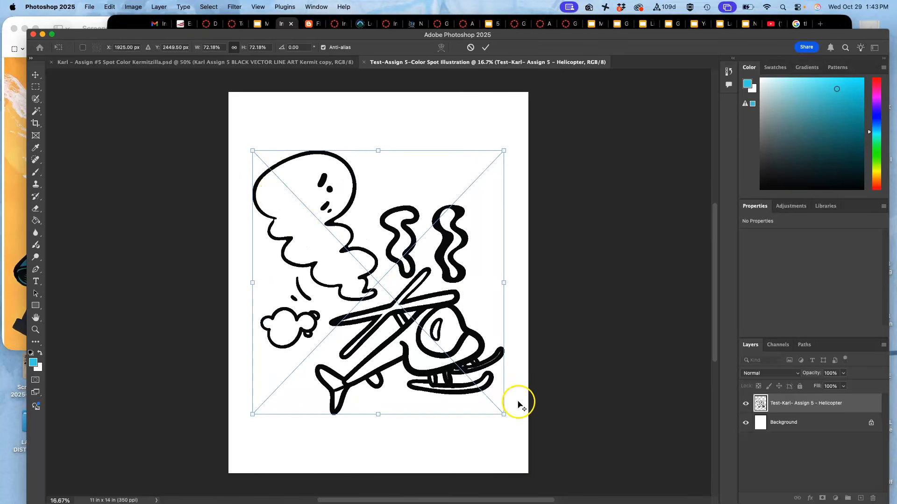
mouse_move(503, 413)
left_mouse_down()
mouse_move(472, 354)
mouse_move(504, 427)
mouse_move(478, 370)
mouse_move(497, 420)
mouse_move(472, 379)
mouse_move(492, 435)
mouse_move(486, 418)
left_mouse_up()
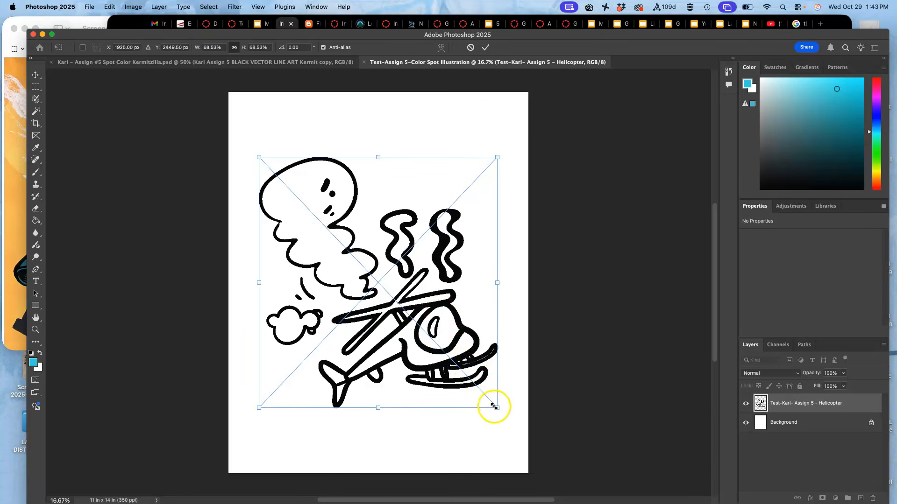
left_click_drag(495, 407, 503, 425)
key("Return")
Try to erase a dot inside the smoke cloud on the helicopter layer, declining to rasterize the smart object.
key("g")
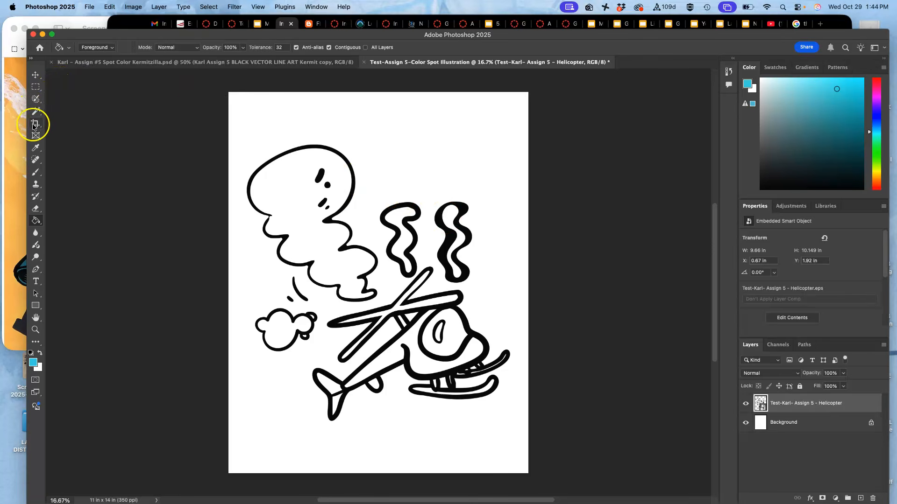
left_click(35, 208)
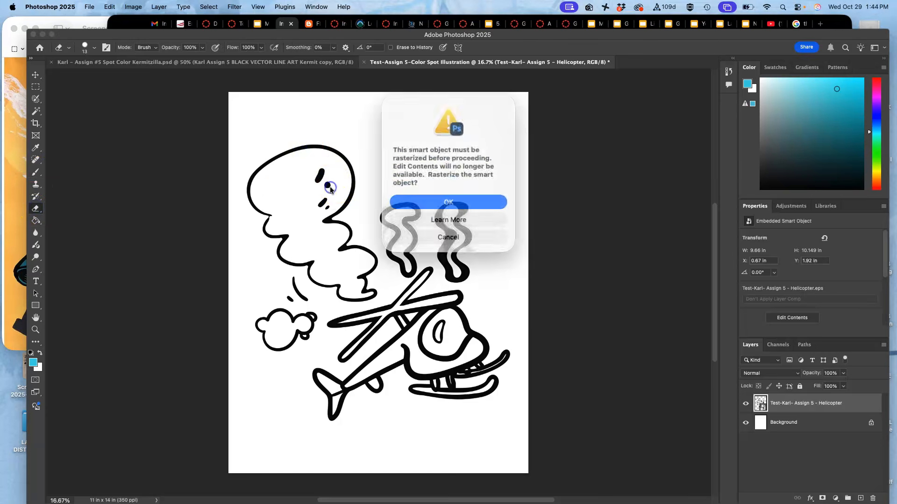
left_click(332, 188)
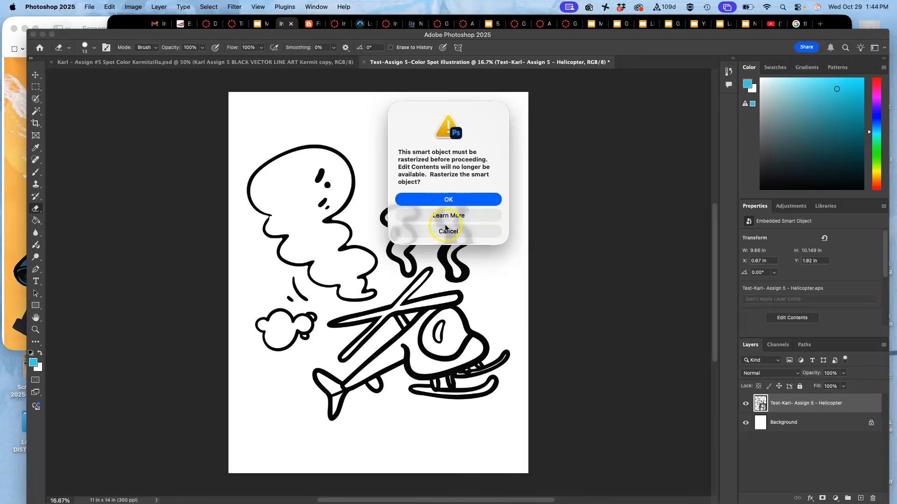
left_click(445, 232)
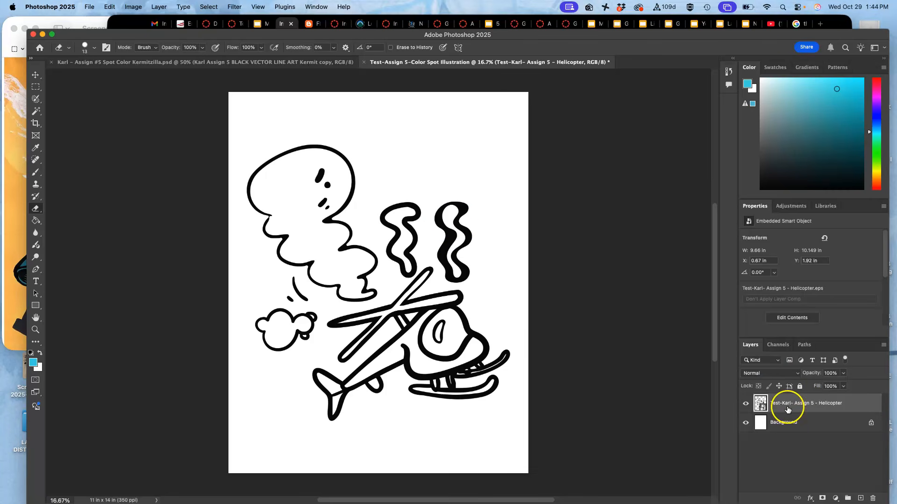
Label the helicopter line-art layer gray and lock it completely.
right_click(745, 401)
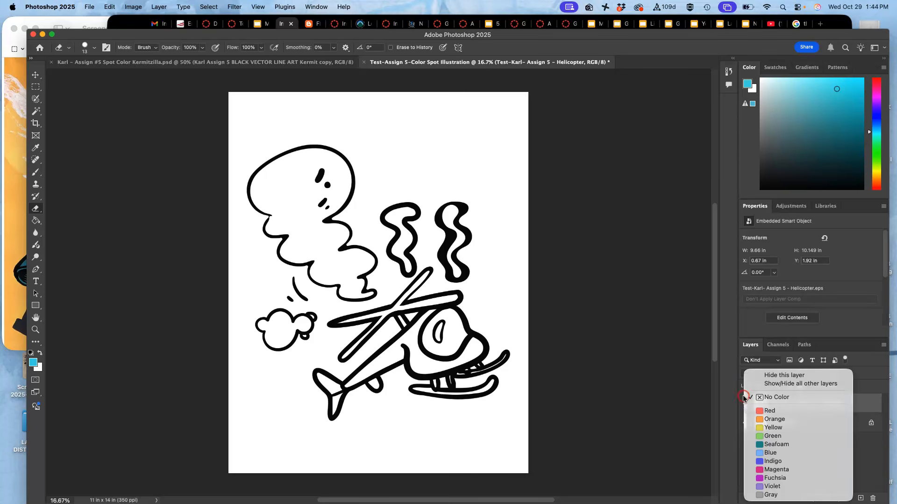
left_click(770, 495)
left_click(800, 387)
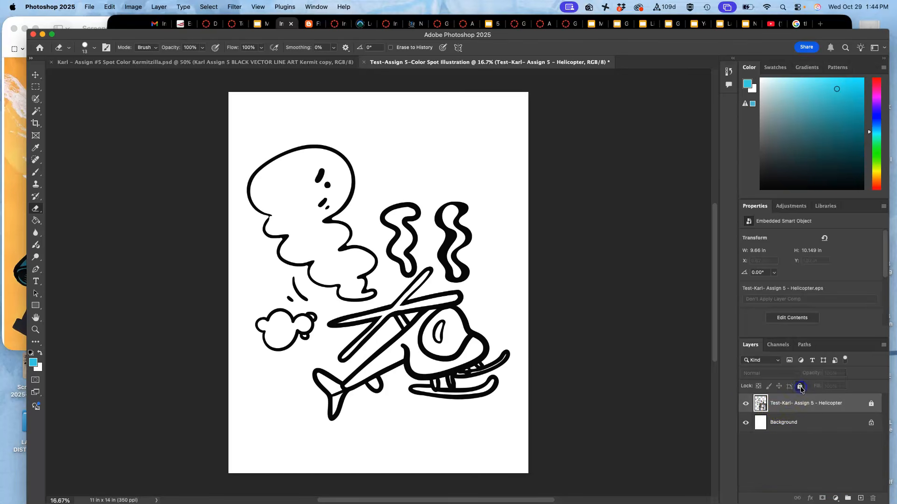
Convert the Background into a regular layer named BLANK WHITE and lock it completely.
double_click(812, 426)
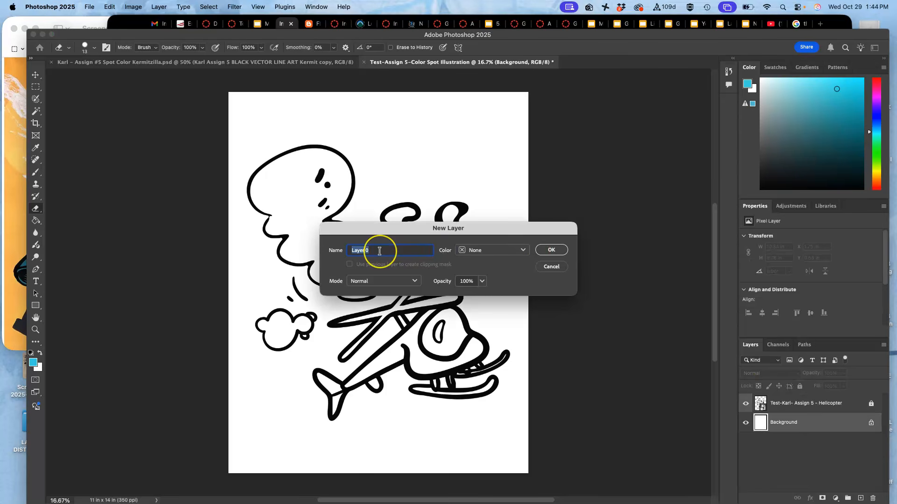
type("BLANK WHITE")
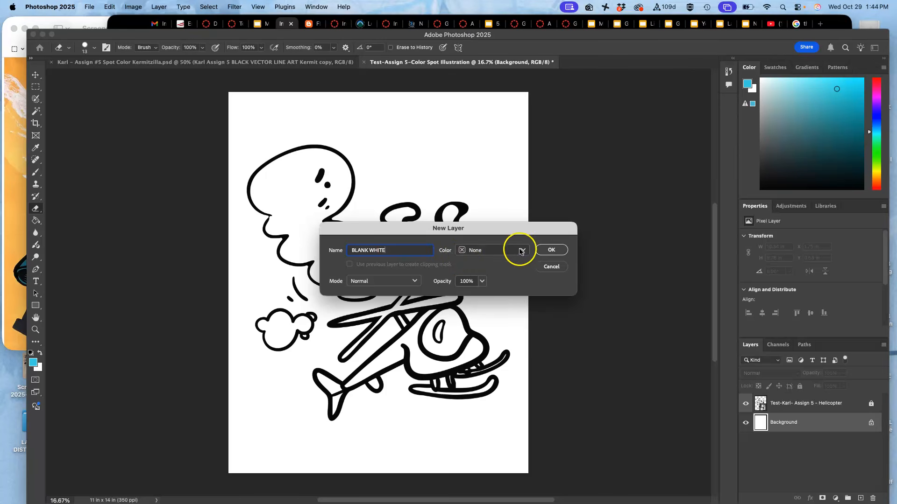
left_click(550, 250)
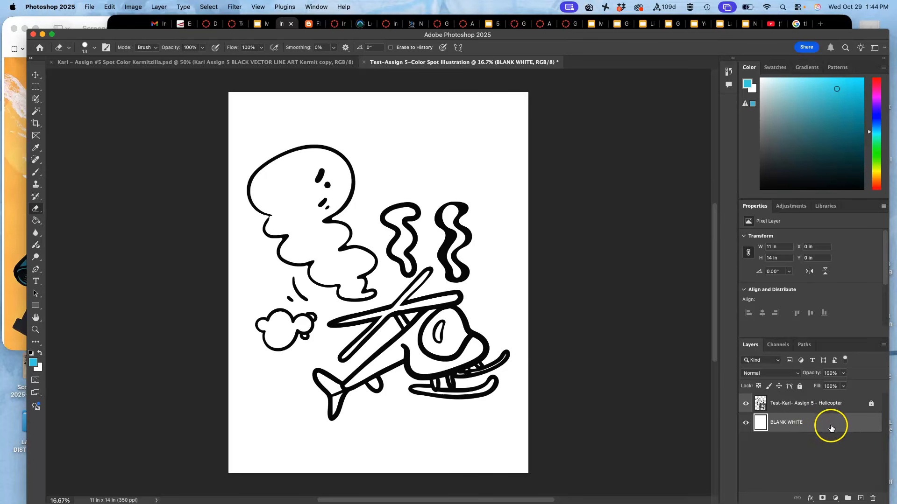
left_click(800, 386)
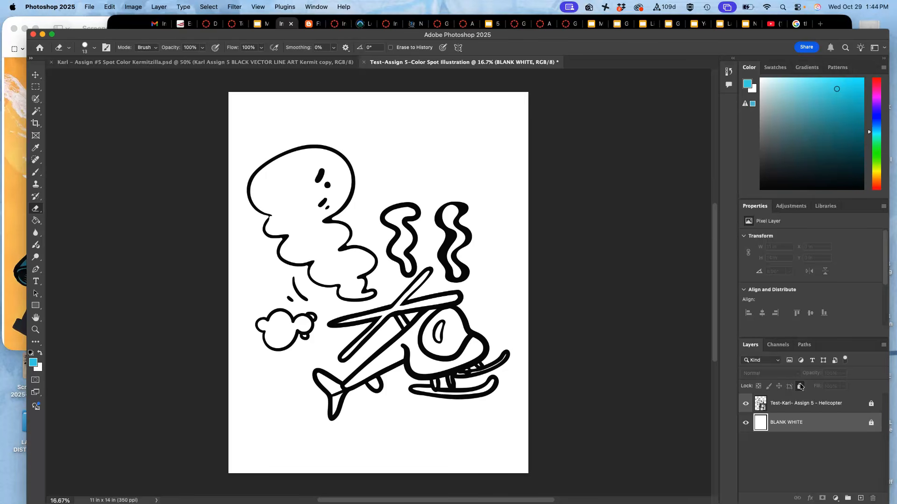
left_click(836, 419)
left_click(835, 421)
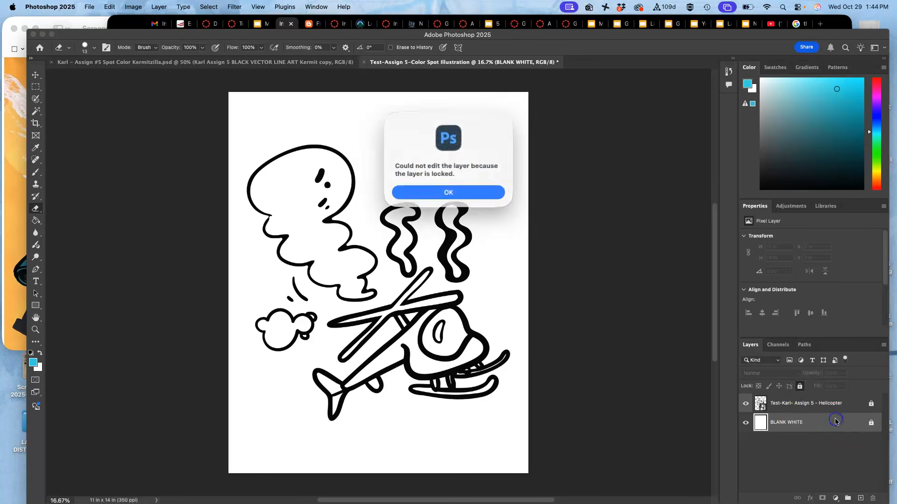
left_click(476, 191)
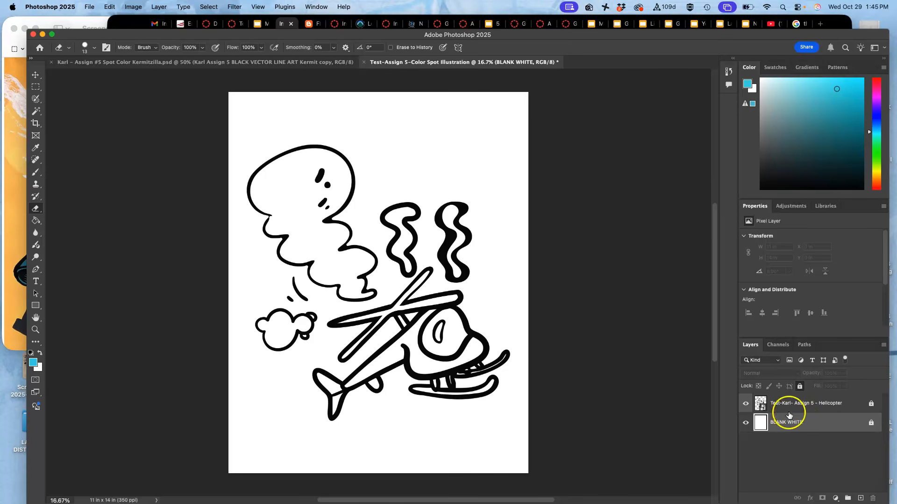
Toggle the visibility of the helicopter line-art and BLANK WHITE layers to compare what each contains, leaving both visible.
left_click(746, 405)
left_click(746, 405)
left_click(746, 405)
left_click(746, 405)
left_click(746, 405)
left_click(745, 405)
left_click(745, 423)
left_click(745, 423)
left_click(745, 423)
left_click(745, 423)
left_click(745, 423)
left_click(745, 423)
left_click(746, 423)
left_click(745, 423)
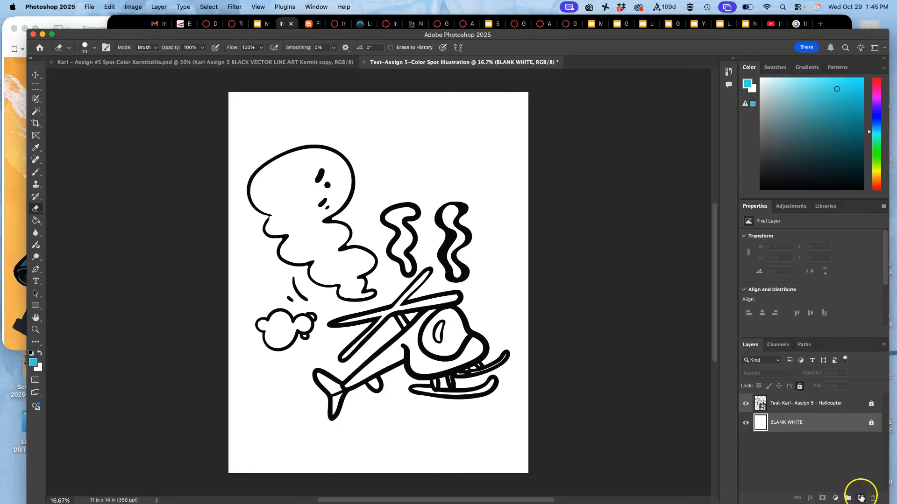
Add a new layer between the line art and BLANK WHITE, label it yellow and name it FLATTING.
left_click(861, 498)
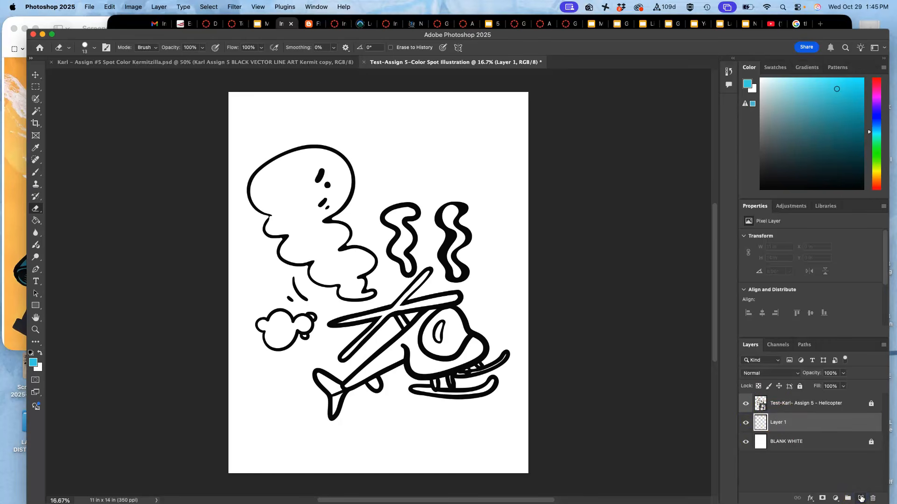
right_click(746, 421)
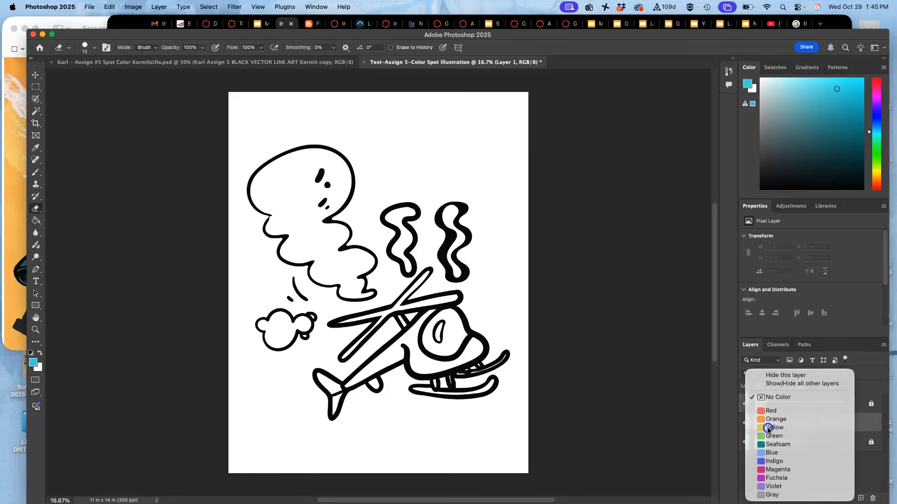
left_click(767, 427)
double_click(778, 422)
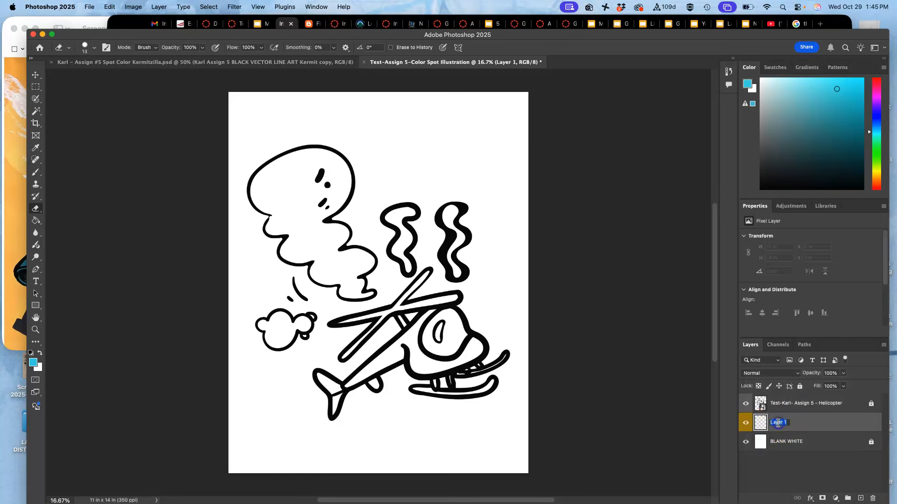
type("FL")
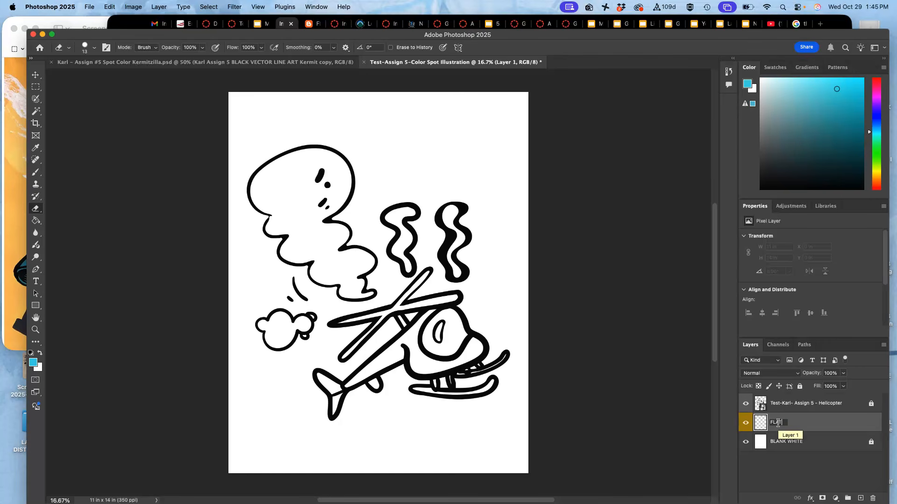
type("ATTING")
key("Return")
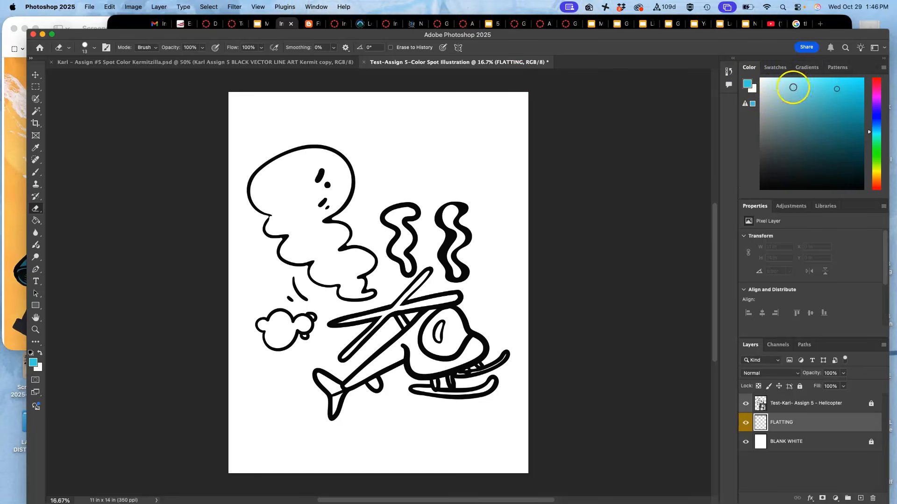
Expand the Pastel swatch group and choose its first, coral swatch as the Brush color.
left_click(775, 70)
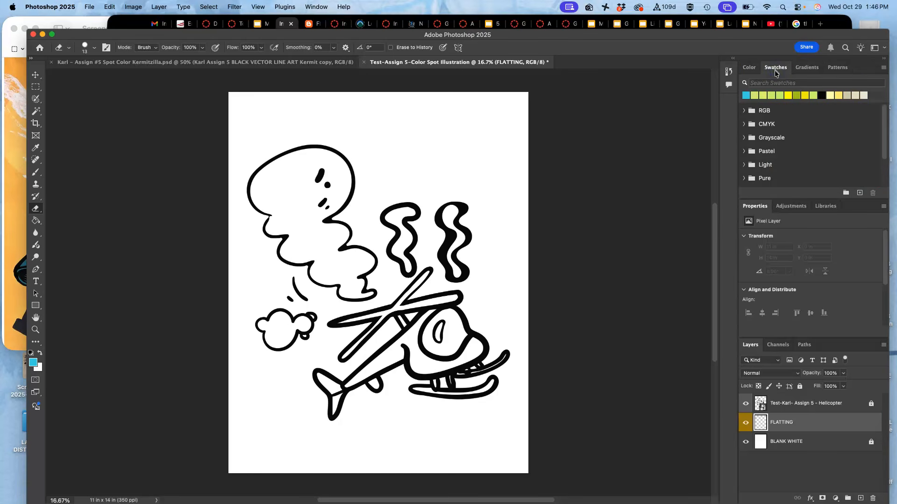
left_click(743, 151)
scroll(791, 143, "down", 2)
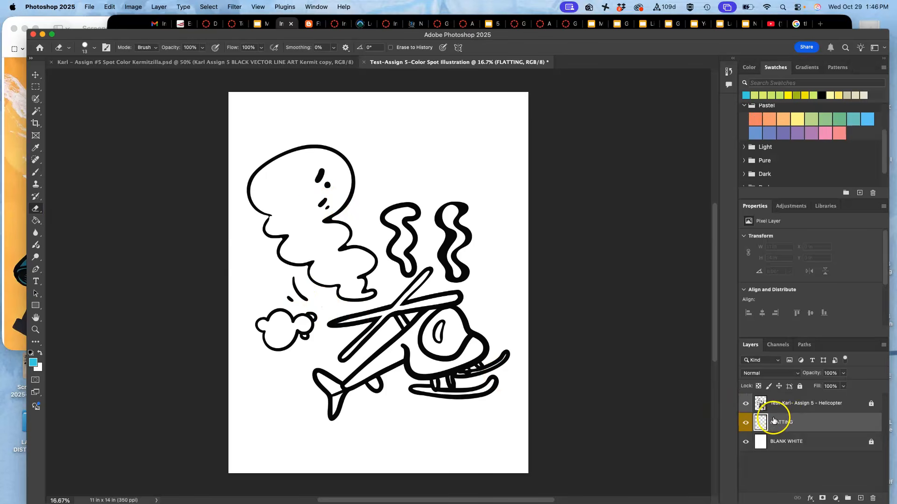
left_click(37, 174)
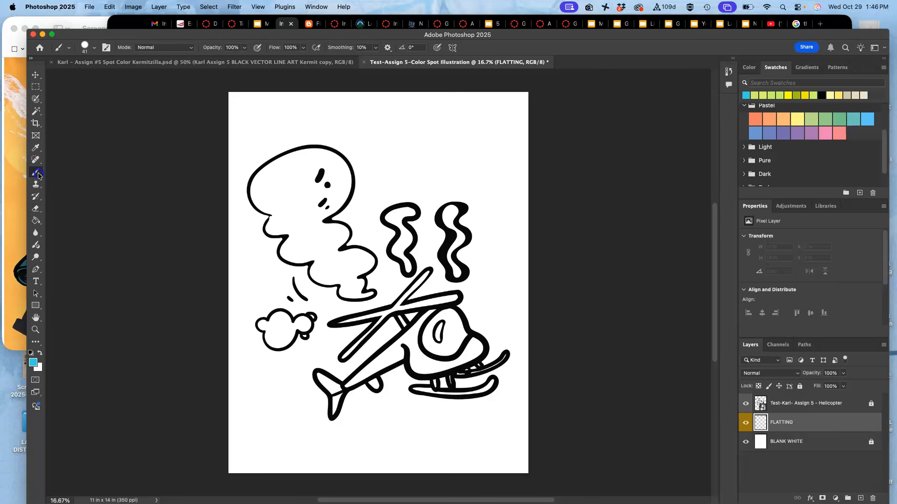
left_click(758, 120)
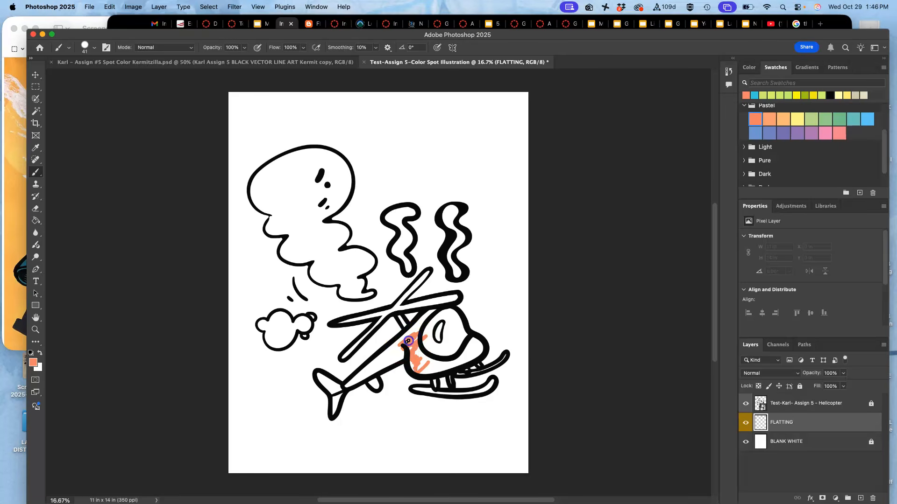
Try brushing coral over the helicopter body on the FLATTING layer, and undo the strokes.
left_click_drag(437, 360, 451, 373)
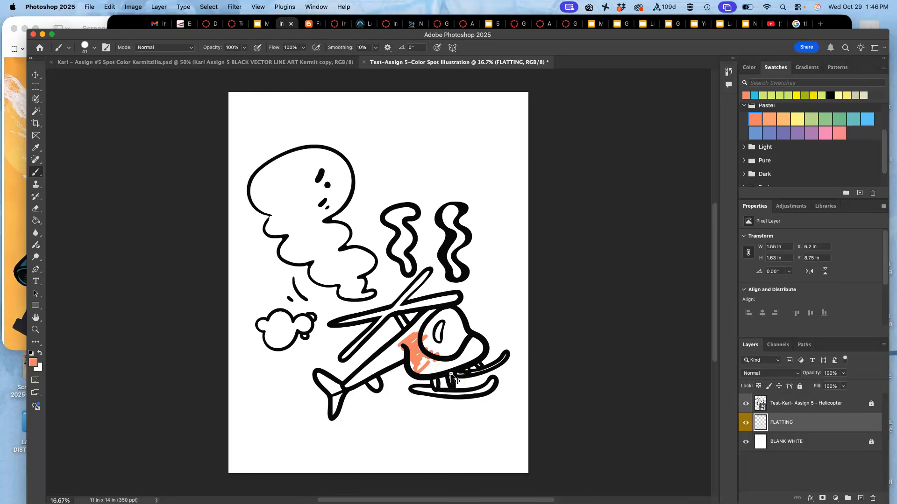
key("super+z")
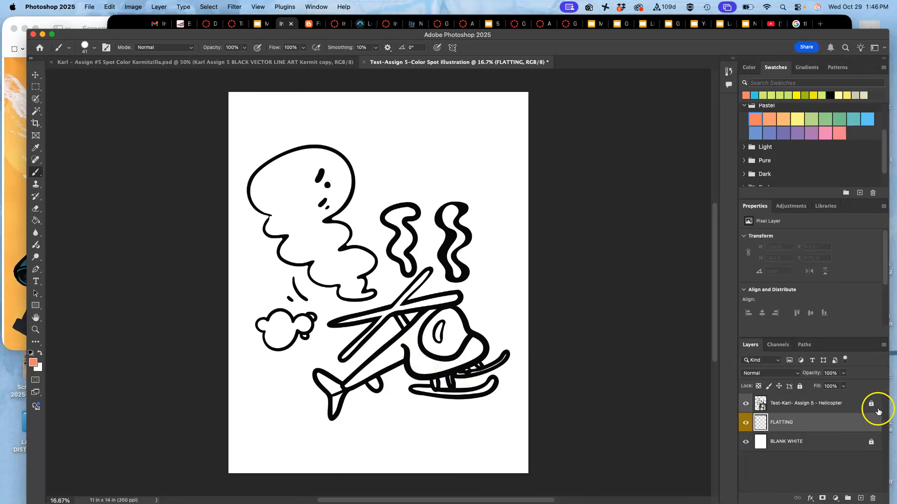
Select the helicopter's body and tail boom areas on the line-art layer with the Magic Wand.
left_click(825, 407)
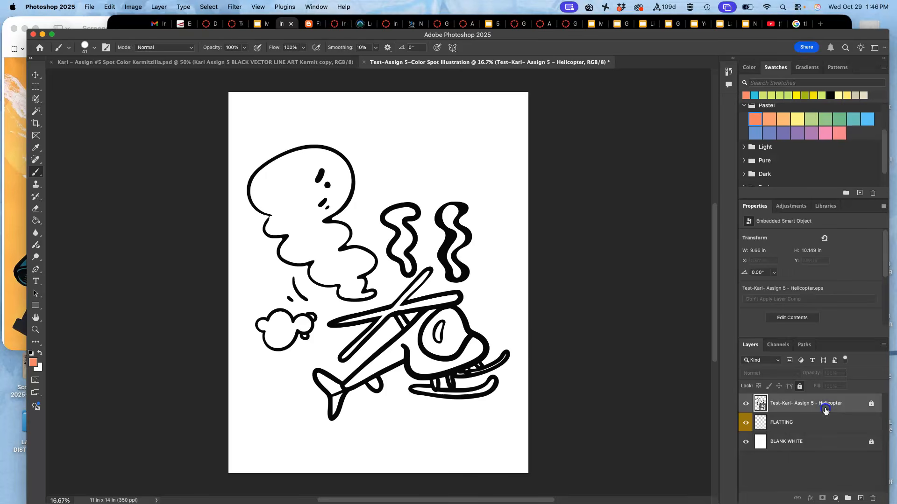
left_click(36, 112)
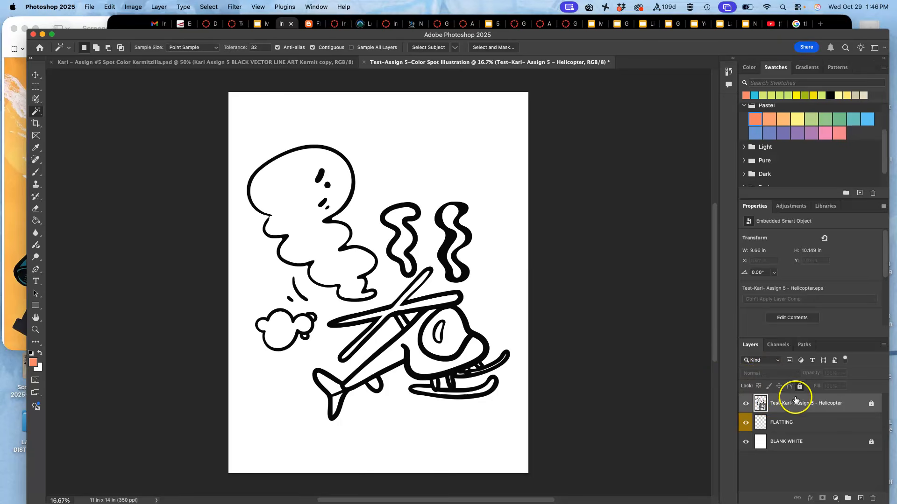
left_click(429, 367)
left_click(395, 346, "shift")
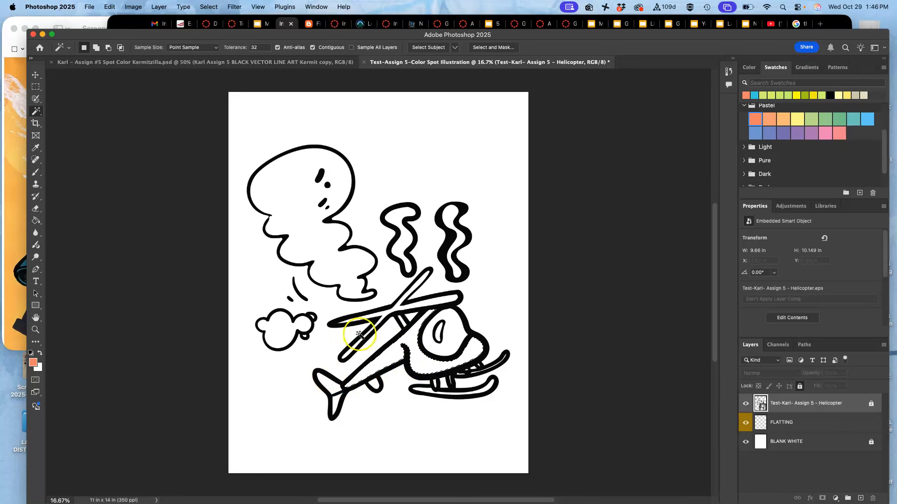
Fill the selected helicopter body with coral on the FLATTING layer using the Paint Bucket, and clear the selection.
left_click(797, 423)
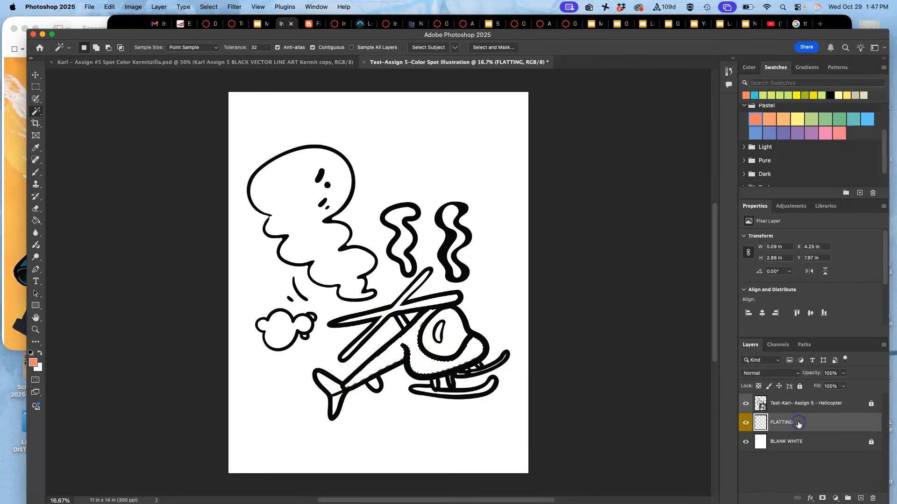
left_click(36, 221)
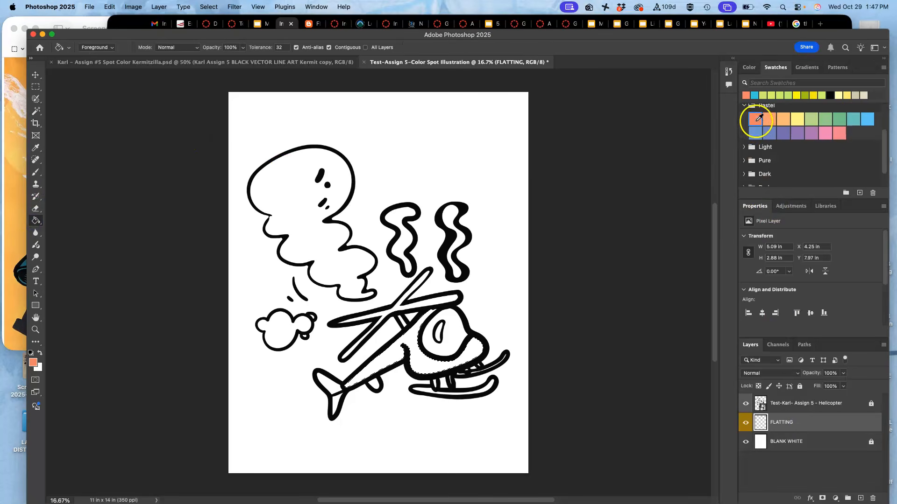
left_click(432, 368)
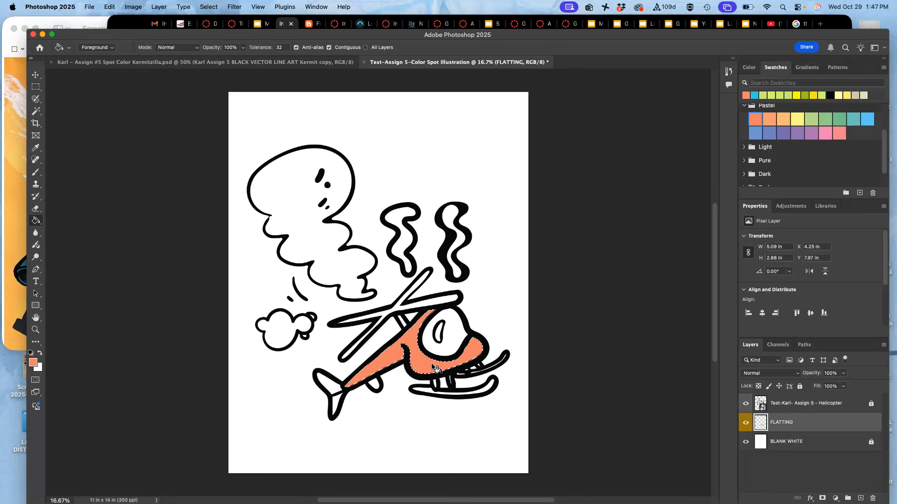
left_click(798, 409)
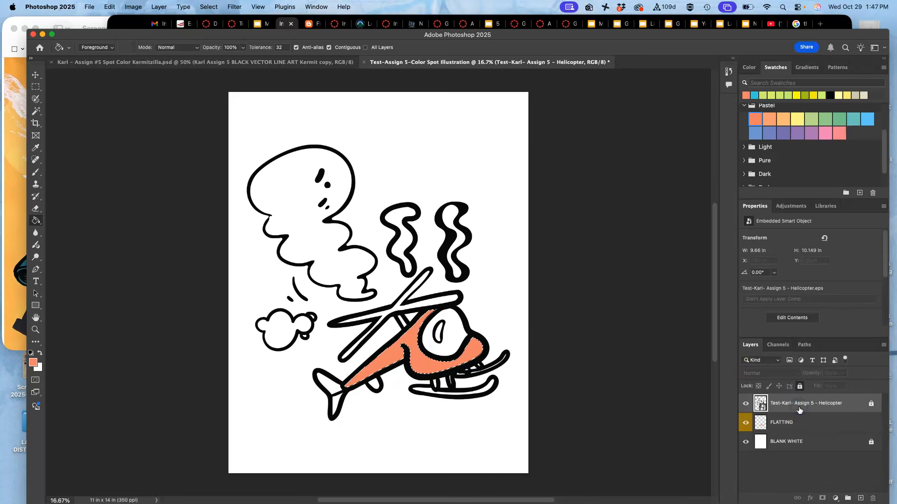
key("super+d")
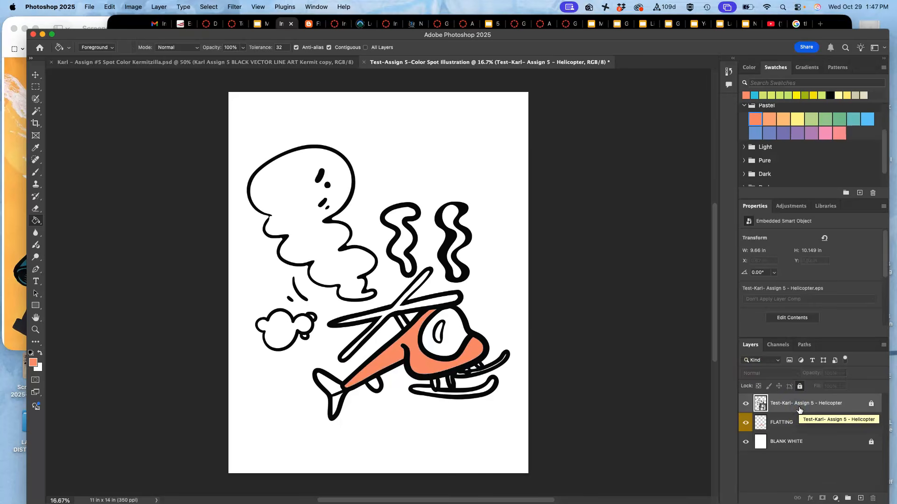
Duplicate the locked helicopter line-art layer and rasterize the copy.
left_click(800, 409)
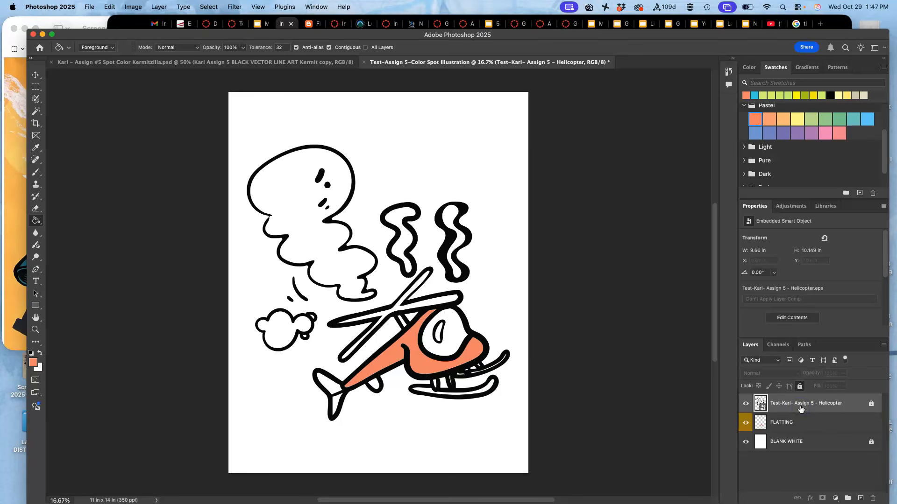
key("super+j")
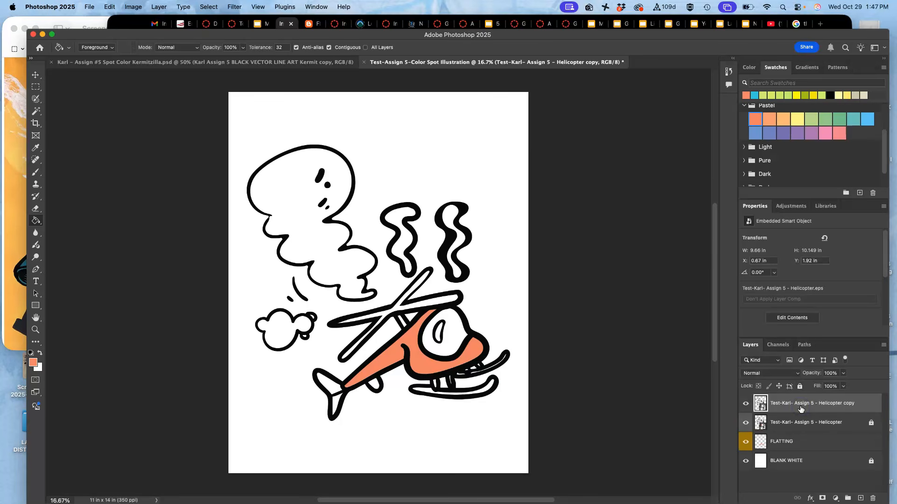
right_click(800, 408)
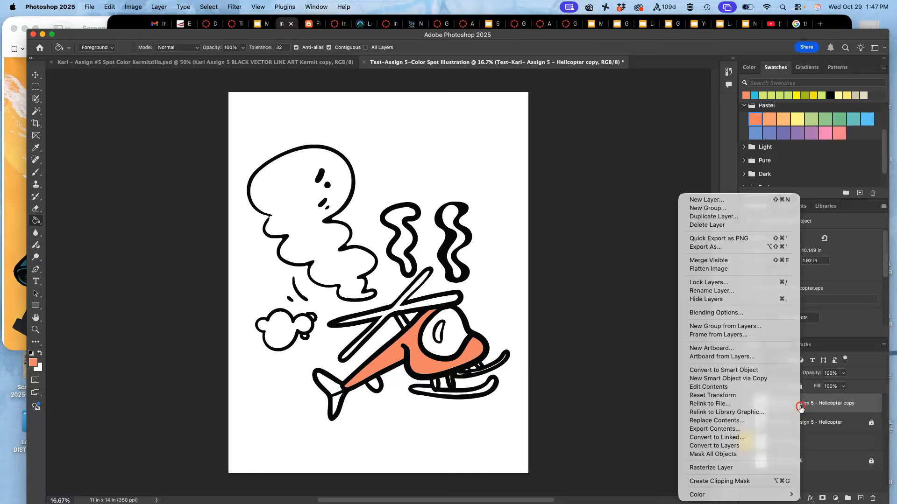
left_click(742, 465)
Move the rasterized helicopter copy beneath the locked original and delete the old FLATTING layer.
left_click(802, 405)
left_click_drag(802, 405, 801, 430)
left_click(747, 443)
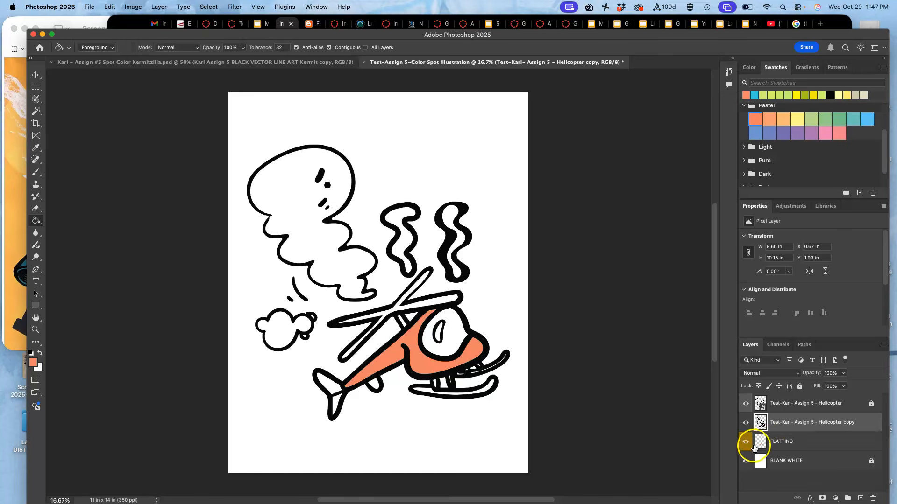
left_click(747, 443)
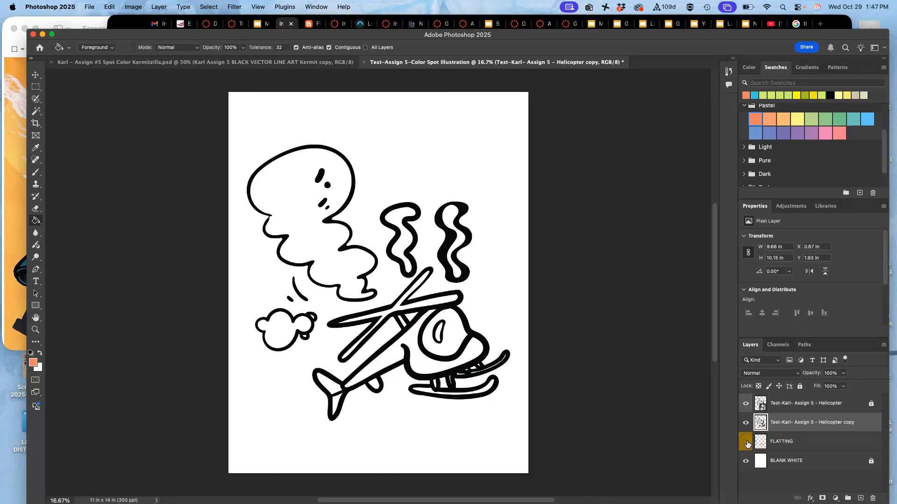
left_click(787, 442)
key("Delete")
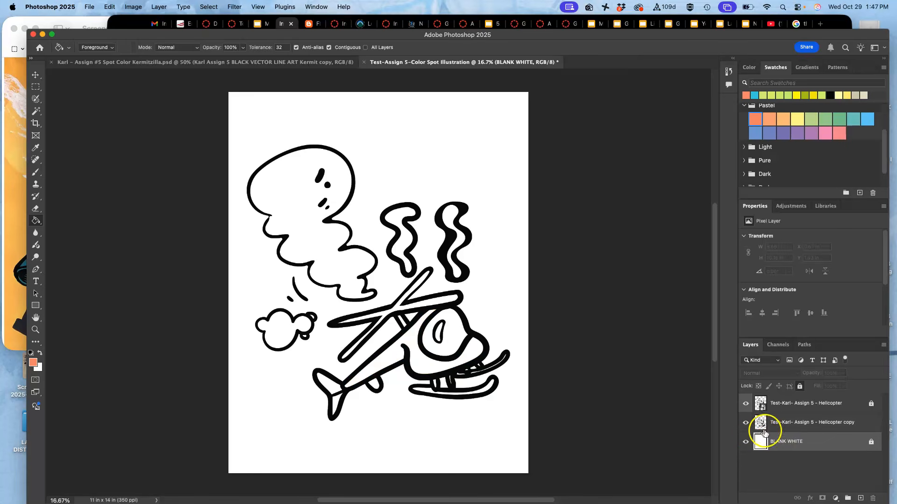
Label the rasterized helicopter copy layer yellow and rename it FLATTING.
right_click(746, 422)
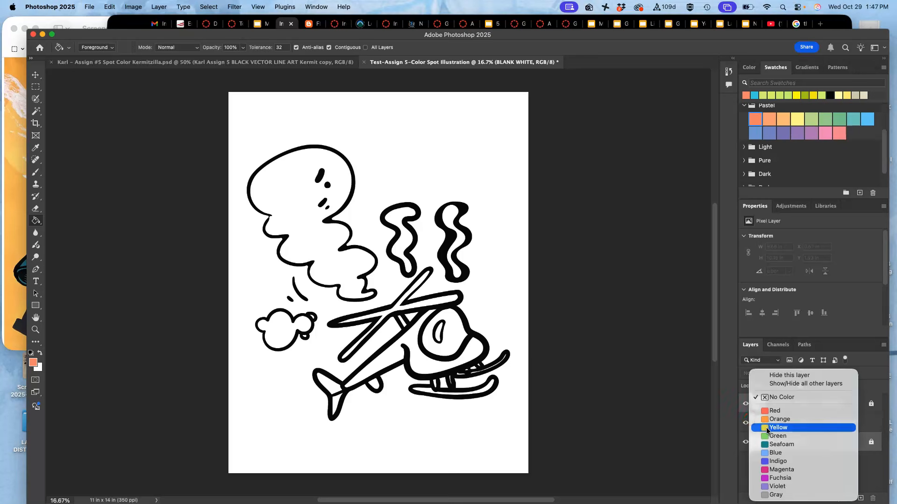
left_click(766, 427)
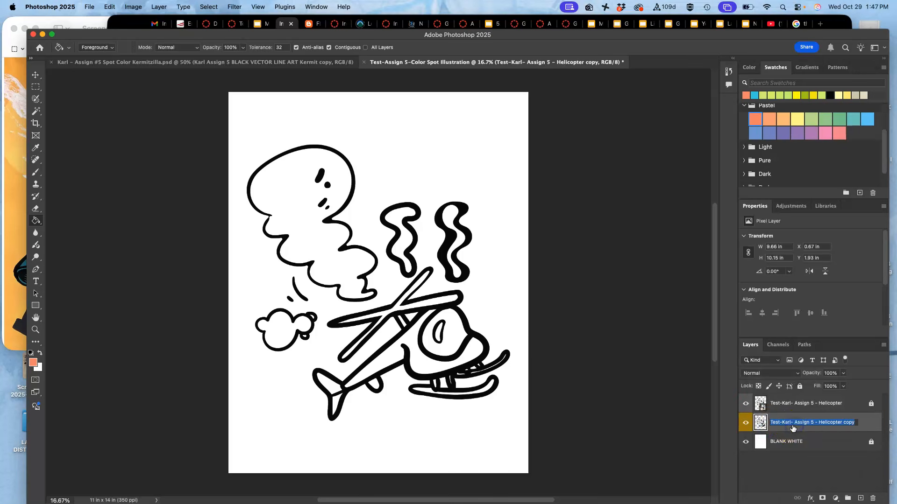
type("FLATTING")
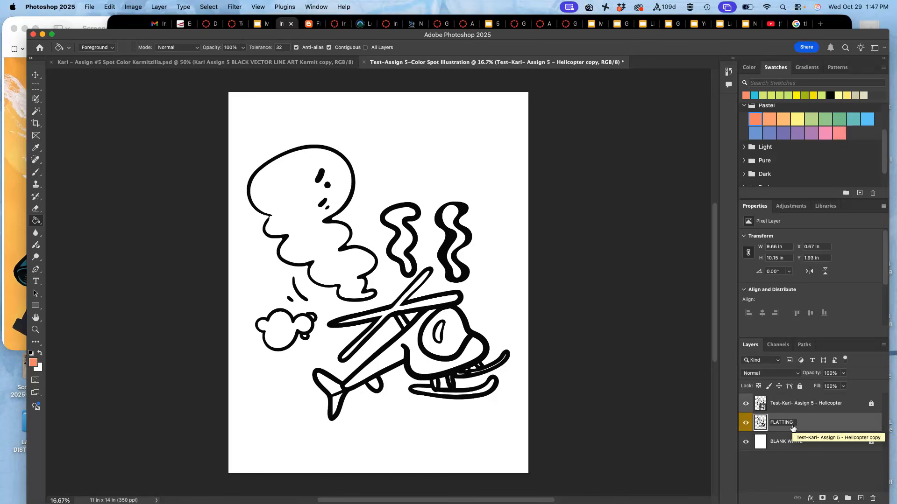
On the FLATTING layer, fill the helicopter body with pastel coral and the upper tail fin with pastel yellow.
left_click(811, 427)
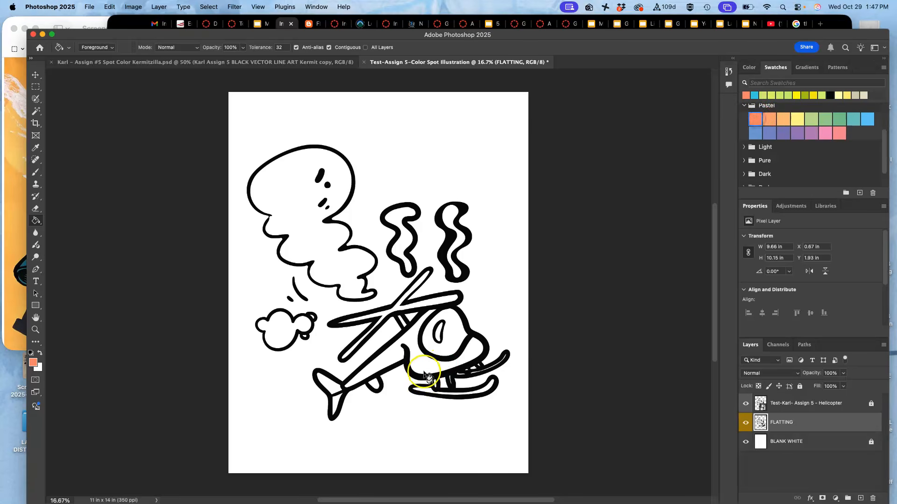
left_click(411, 357)
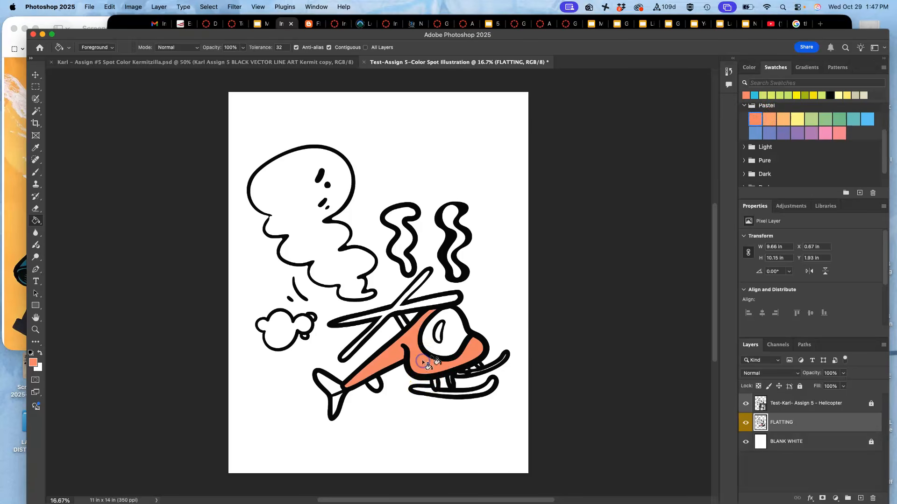
left_click(797, 119)
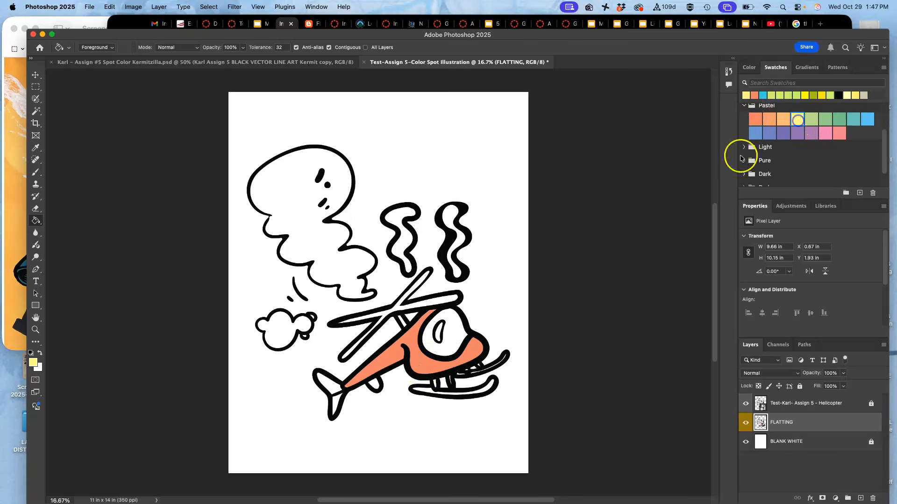
left_click(327, 388)
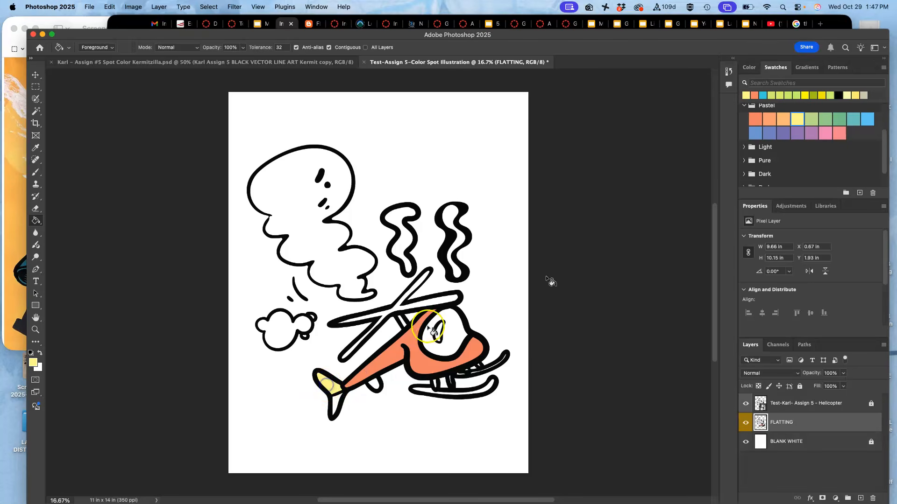
Fill the helicopter's cockpit window with pastel sky blue and the highlight inside it with pastel yellow.
left_click(868, 118)
left_click(455, 330)
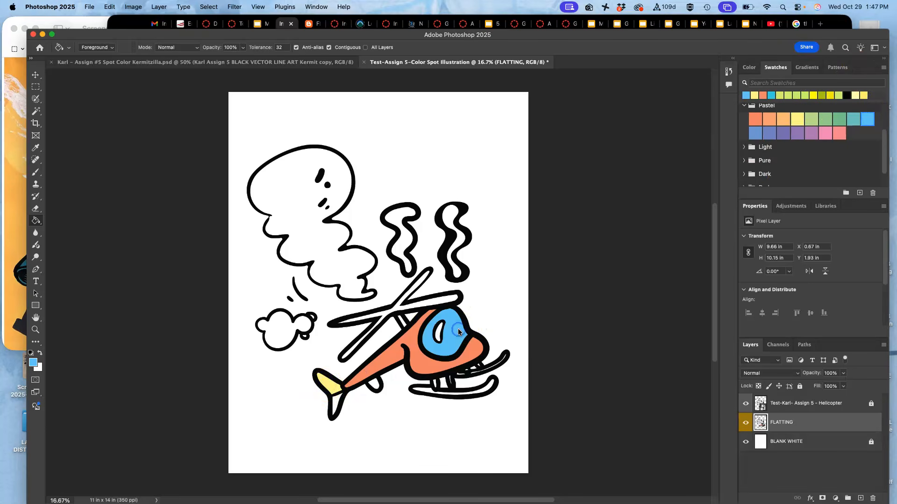
left_click(798, 118)
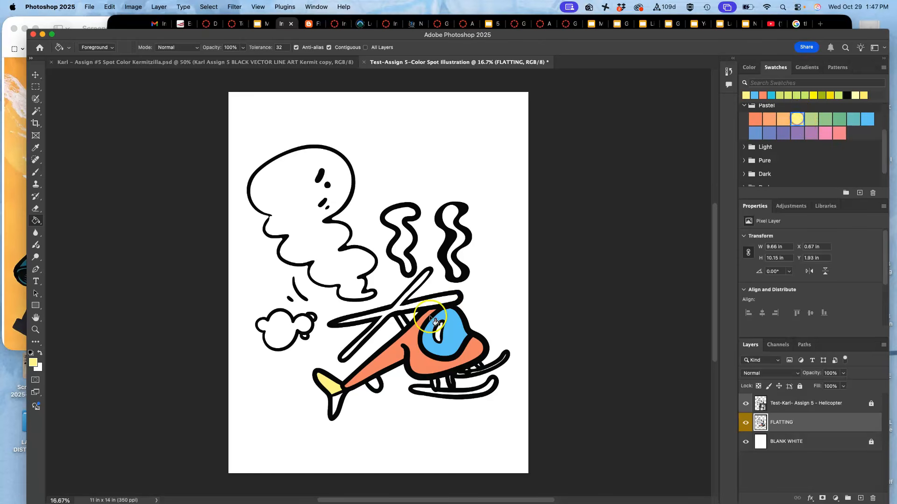
left_click(439, 332)
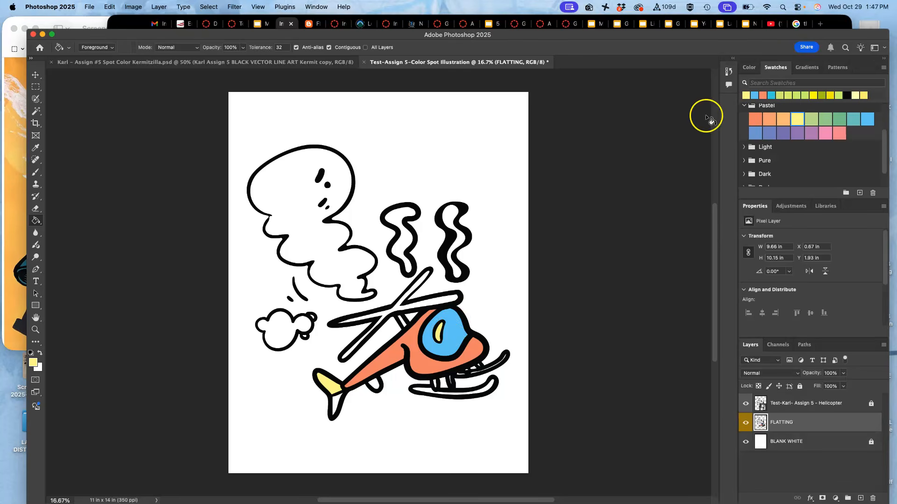
Fill the rotor blades with pastel purple and the strut below them with the darker pastel blue.
left_click(813, 133)
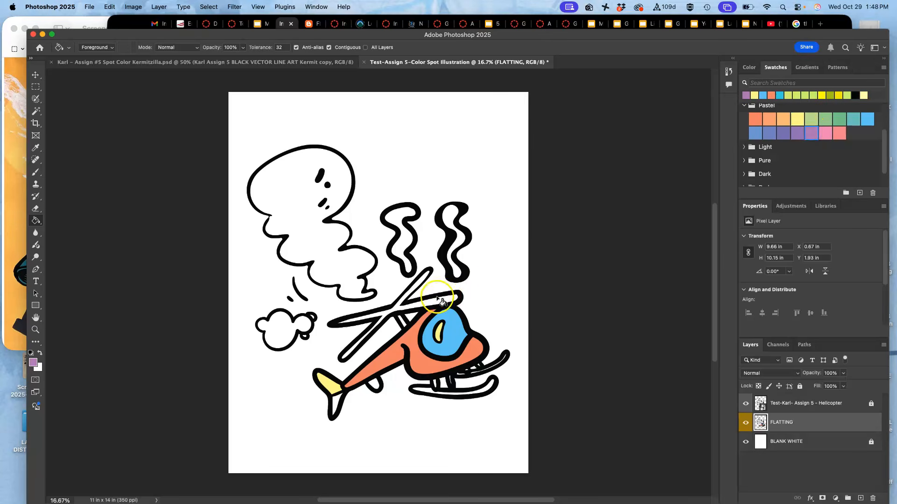
left_click(398, 308)
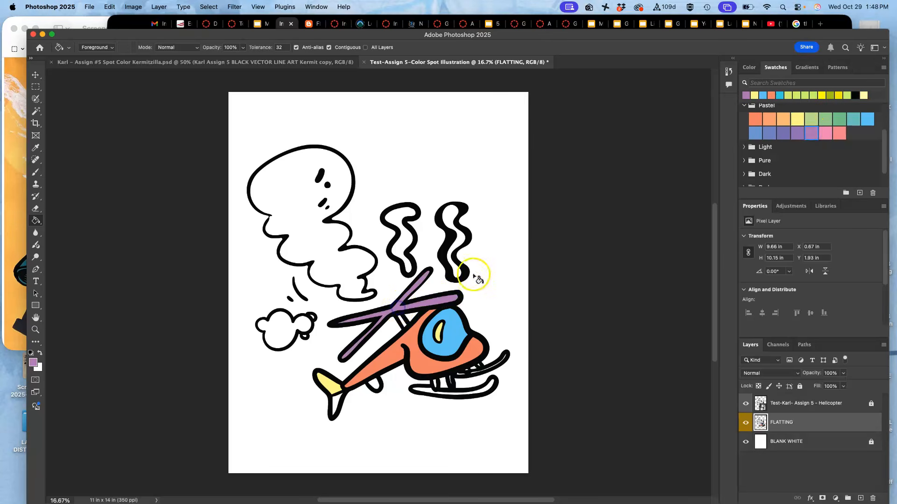
left_click(758, 132)
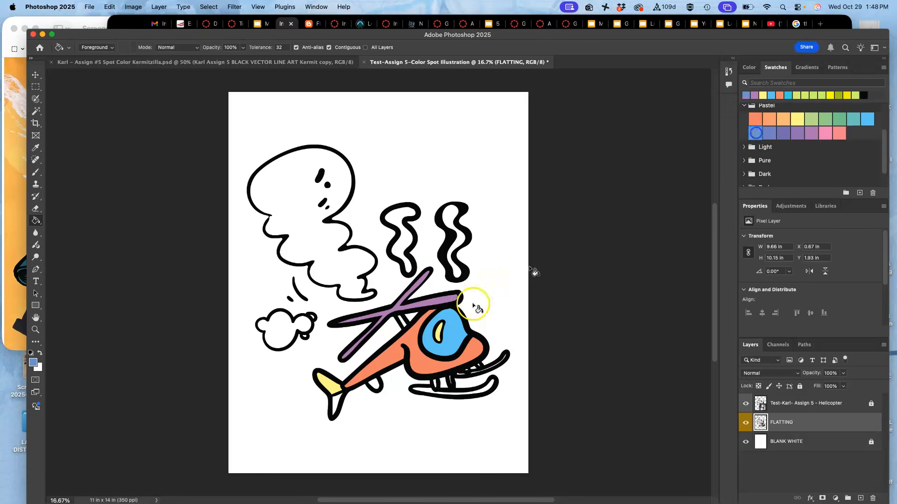
left_click(403, 326)
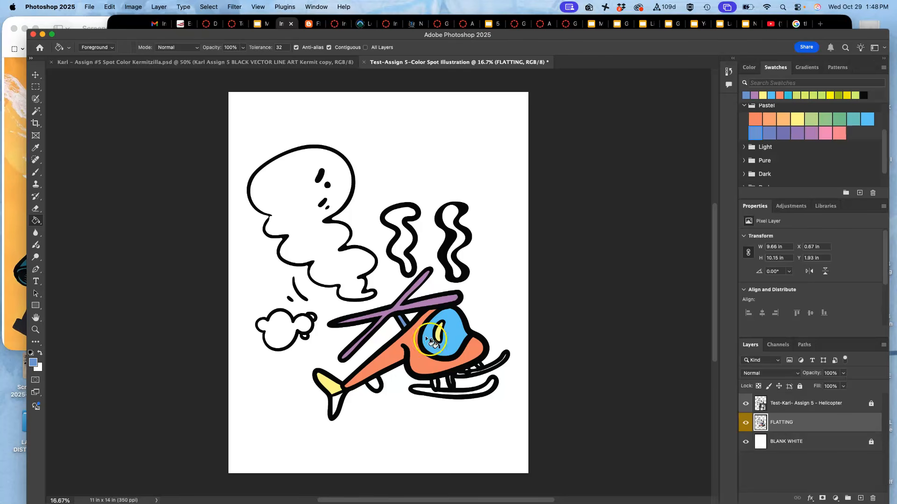
Duplicate the locked helicopter line-art layer, rasterize the copy and place it between the original and FLATTING.
left_click(782, 404)
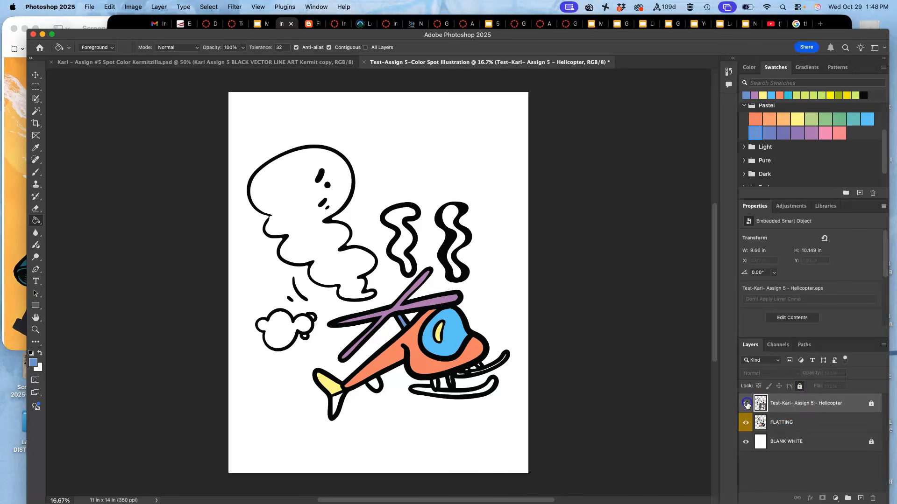
key("super+j")
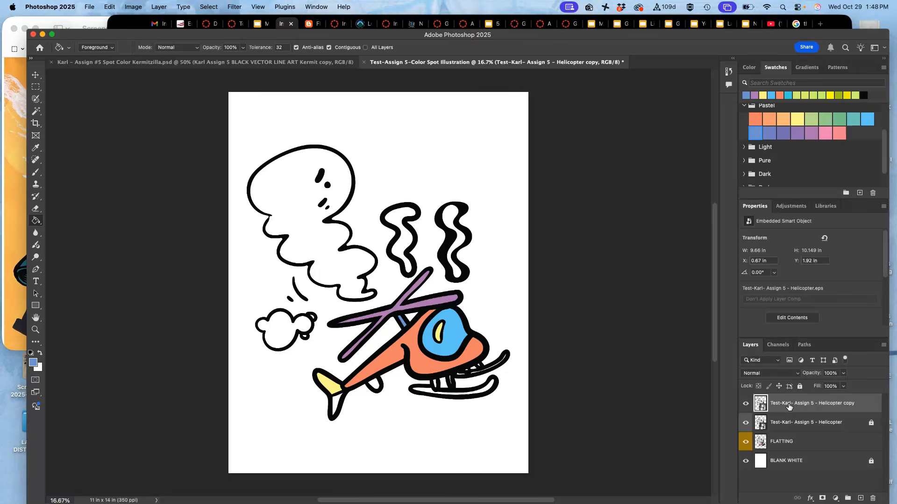
right_click(789, 406)
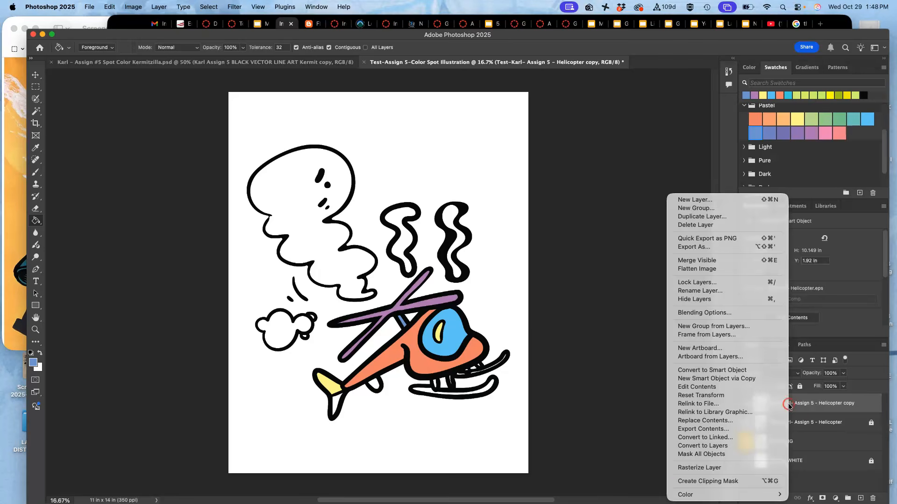
left_click(710, 467)
left_click_drag(787, 401, 786, 434)
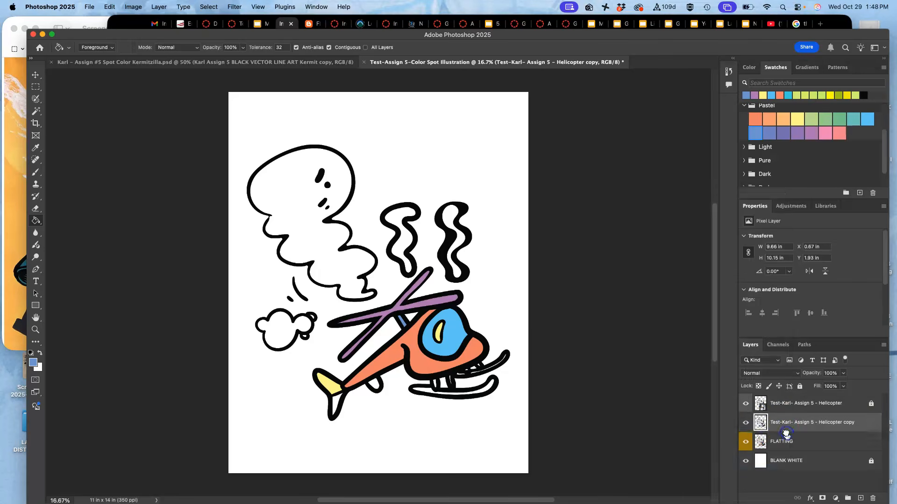
Hide the rasterized helicopter copy and label it yellow, and remove it as a separate layer above FLATTING.
left_click(745, 422)
right_click(745, 421)
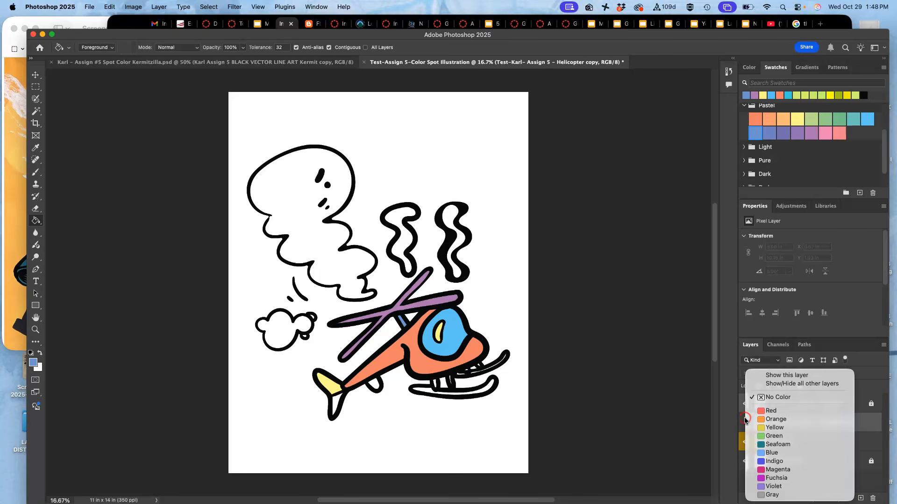
left_click(760, 426)
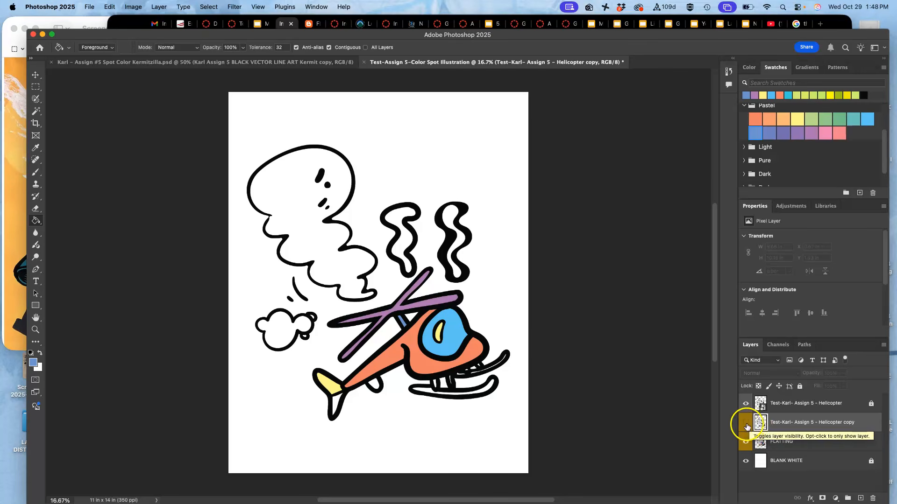
key("super+e")
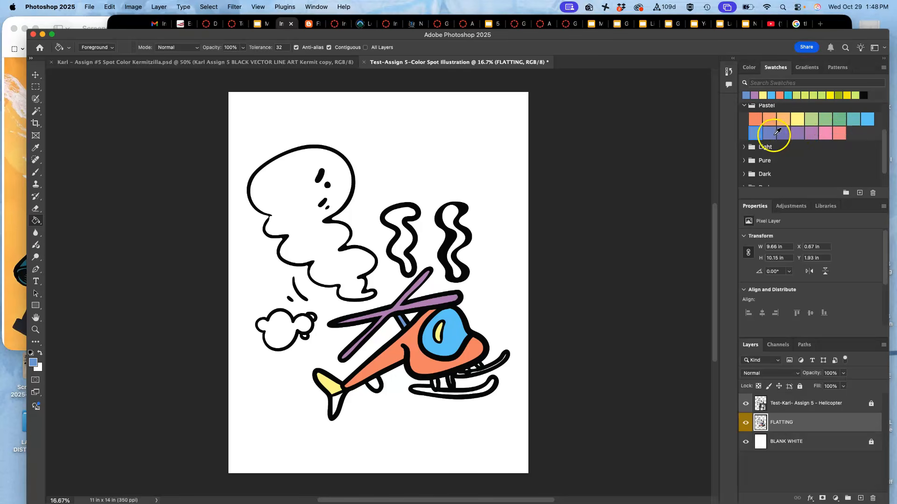
Fill the rounded shape under the tail boom with salmon, recolor it teal, and fill the lower tail fin with light green.
left_click(839, 133)
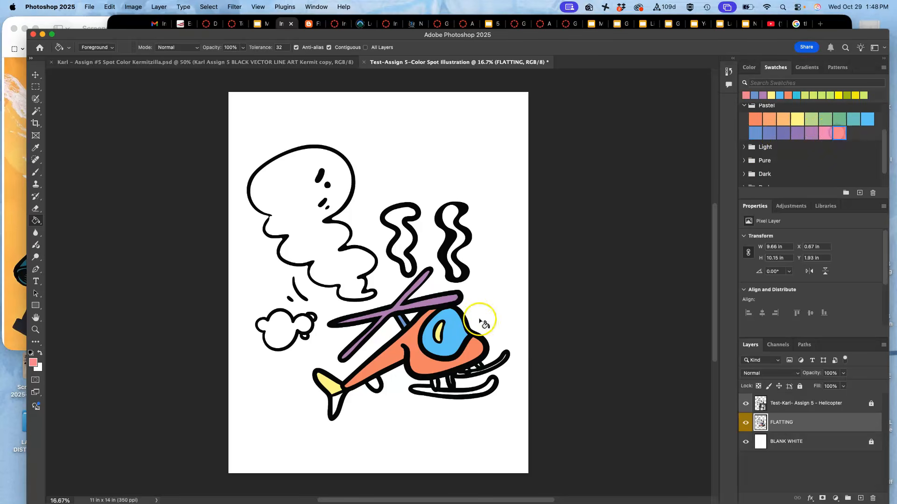
left_click(375, 387)
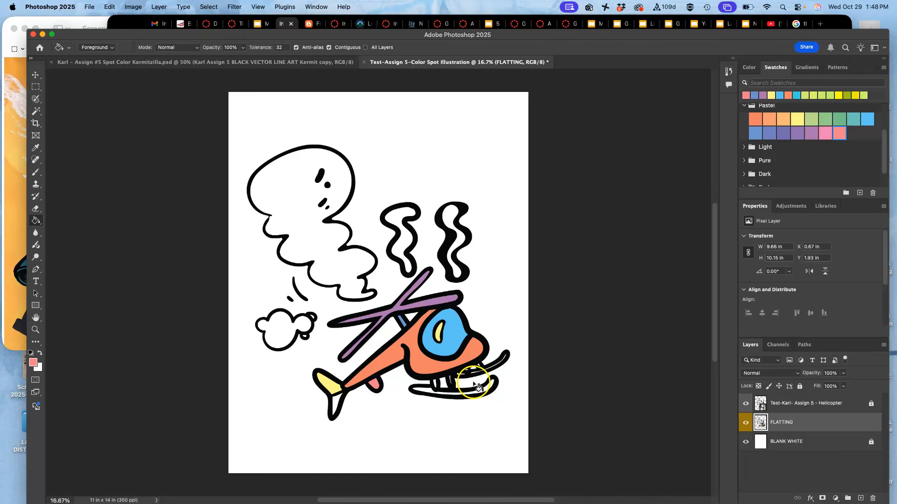
left_click(856, 117)
left_click(375, 387)
left_click(810, 120)
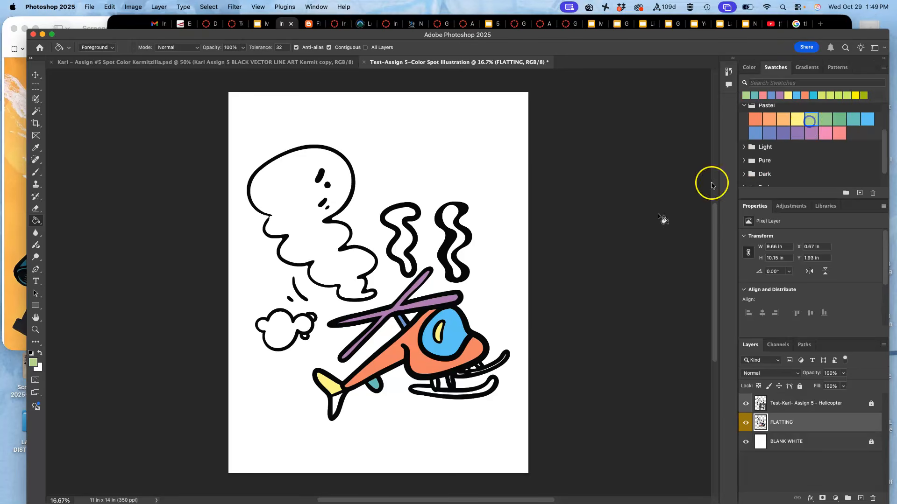
left_click(336, 405)
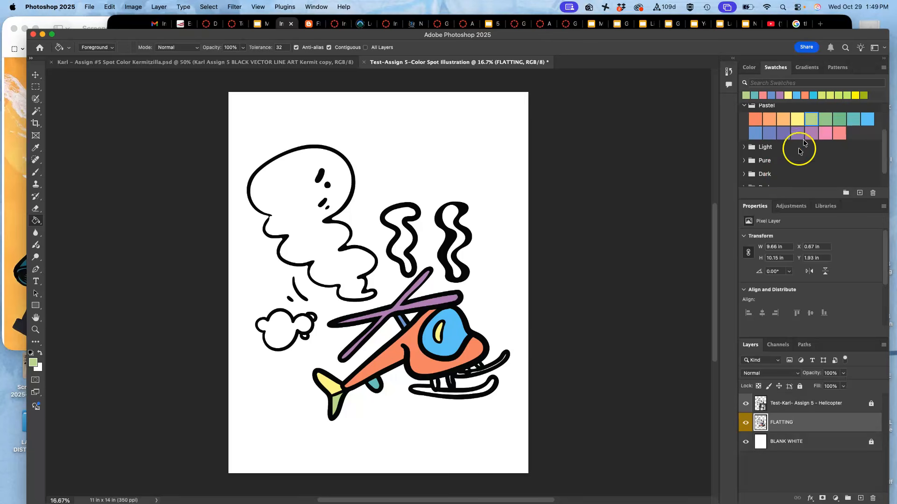
Fill the large smoke cloud with pastel sky blue and the small puff cloud with pastel teal.
left_click(867, 119)
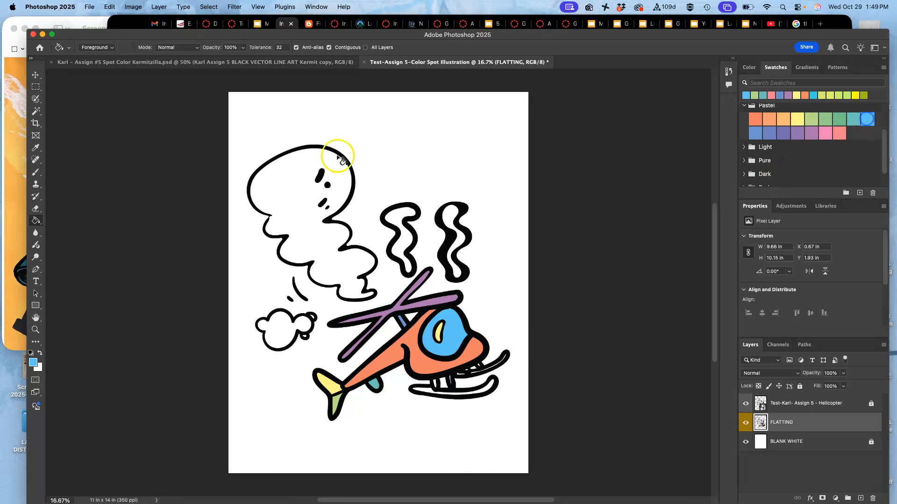
left_click(294, 193)
left_click(854, 119)
left_click(264, 343)
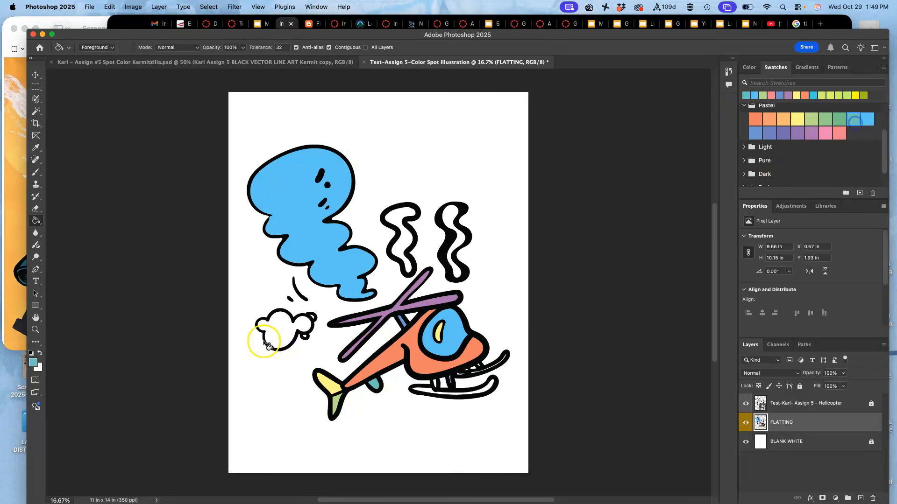
left_click(277, 333)
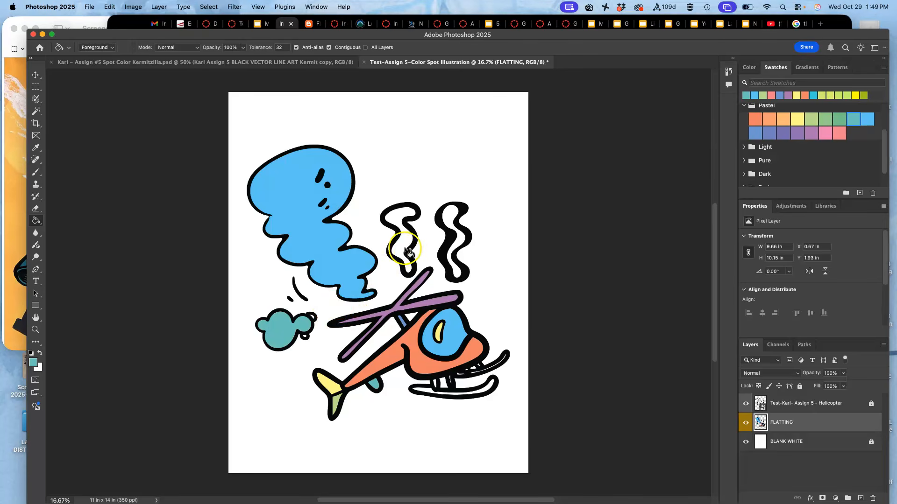
Fill the first wavy shape above the rotor with pastel periwinkle and the thicker wavy shape beside it with light orange.
left_click(770, 133)
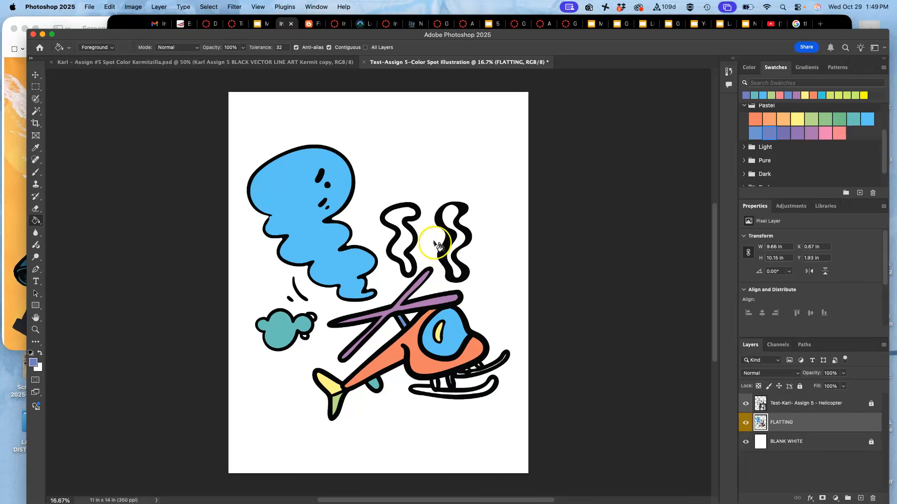
left_click(404, 239)
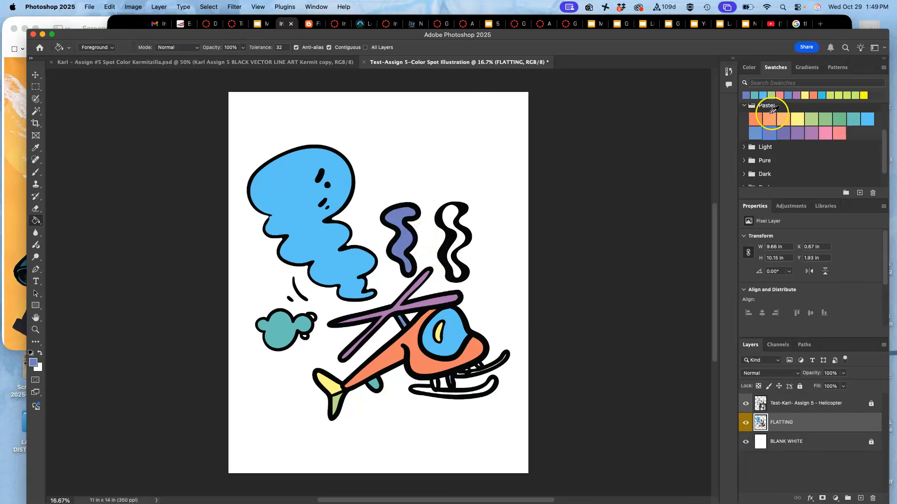
left_click(784, 120)
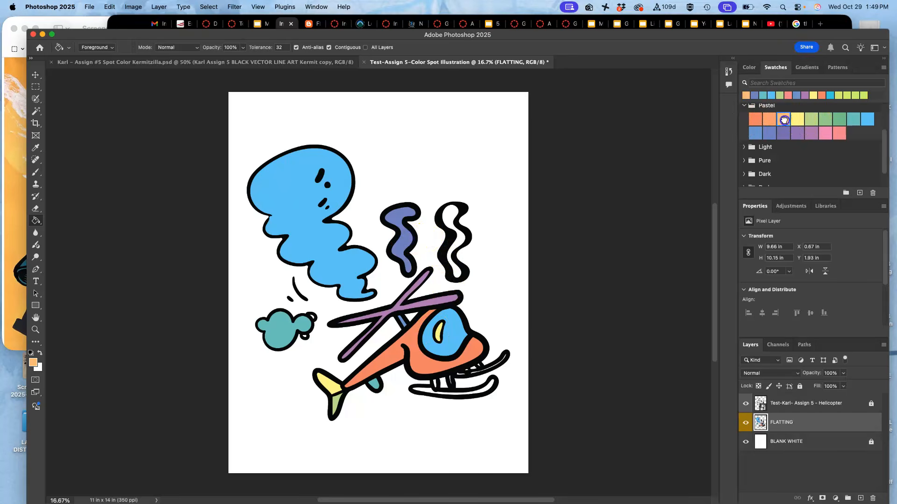
left_click(452, 210)
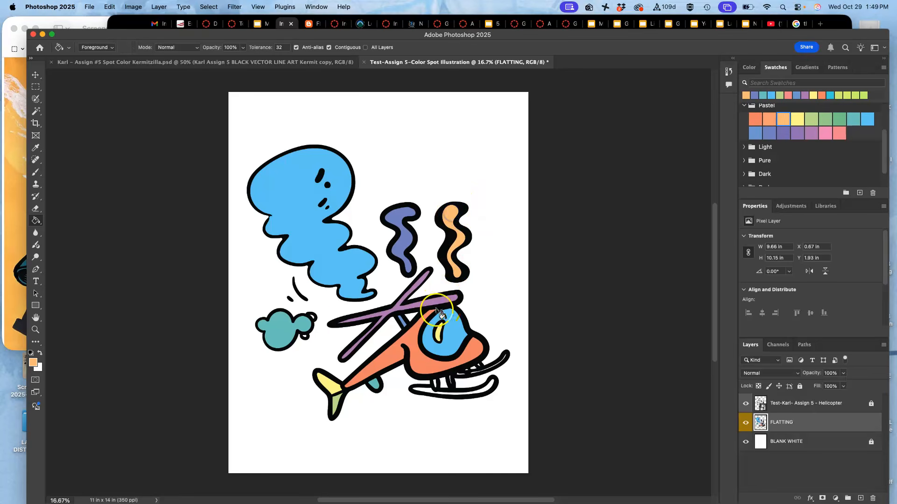
Fill the two tiny loops attached to the small teal cloud with light orange.
scroll(360, 319, "up", 3)
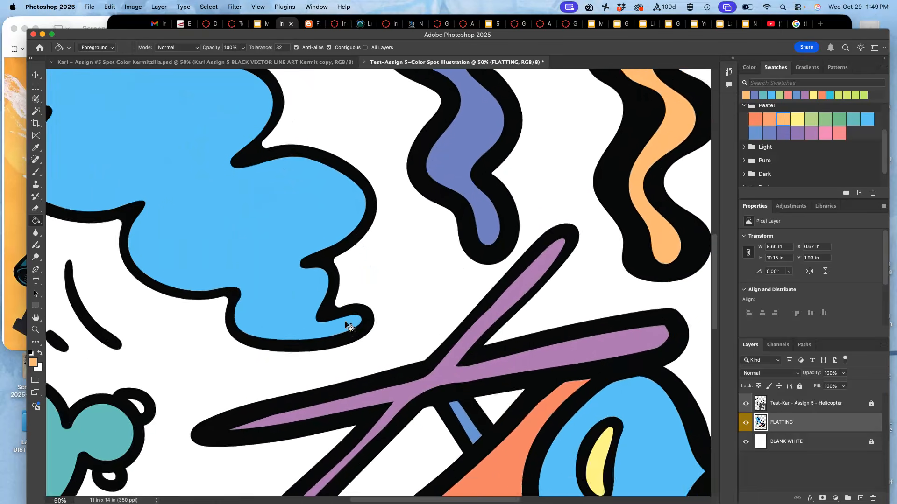
scroll(347, 325, "up", 1)
scroll(350, 326, "down", 5)
scroll(350, 327, "left", 5)
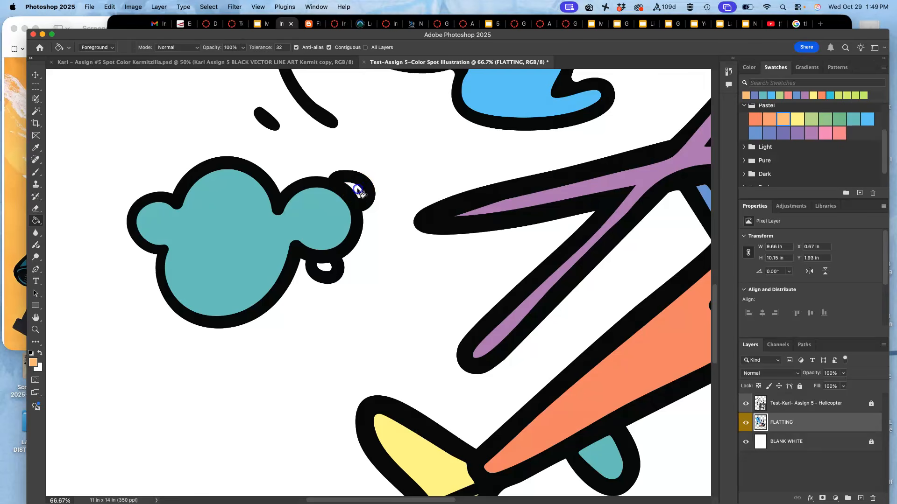
left_click(324, 266)
Fill the helicopter's landing skids and their support struts with pastel green.
scroll(453, 276, "right", 10)
scroll(453, 276, "down", 3)
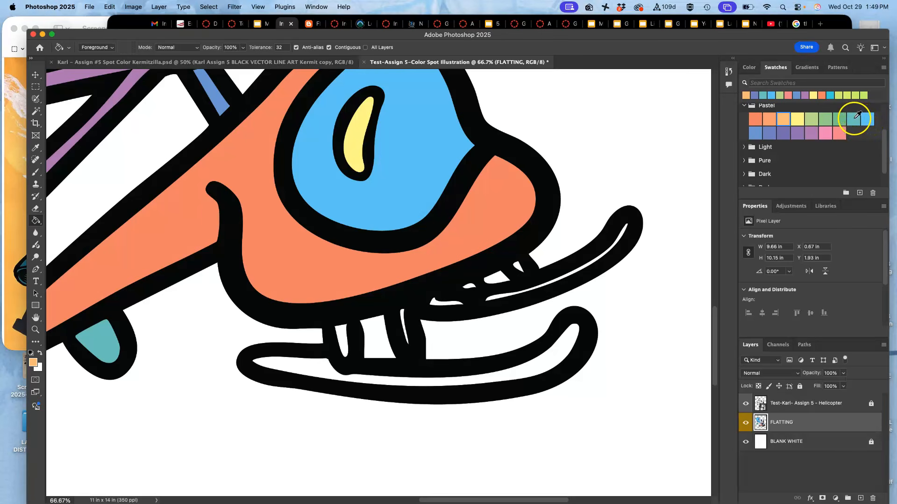
left_click(839, 119)
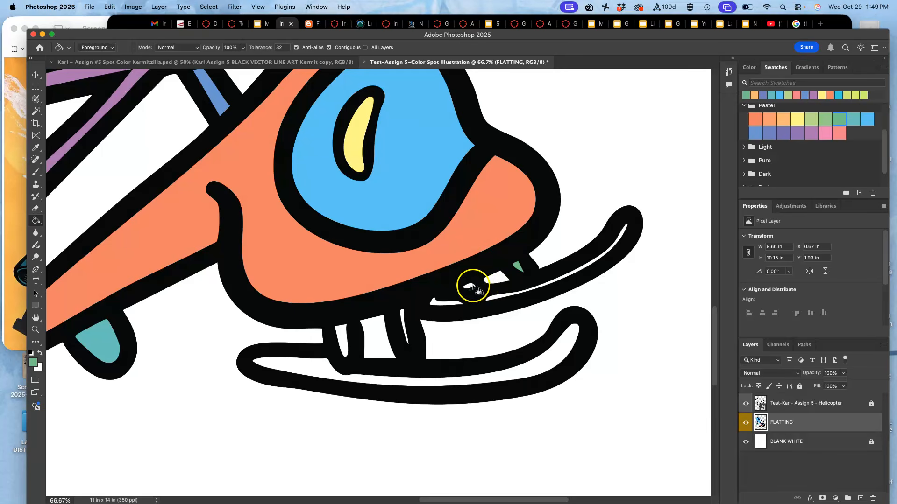
left_click(497, 295)
left_click(450, 303)
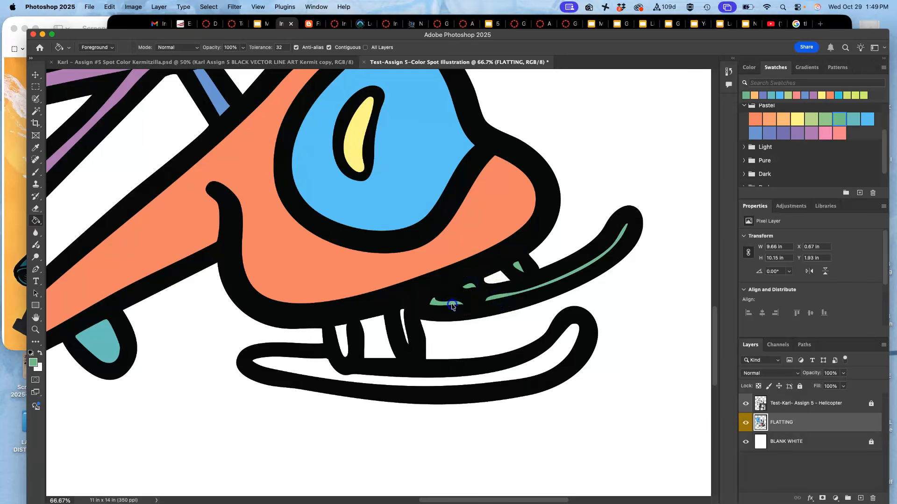
left_click(403, 318)
left_click(341, 338)
left_click(325, 370)
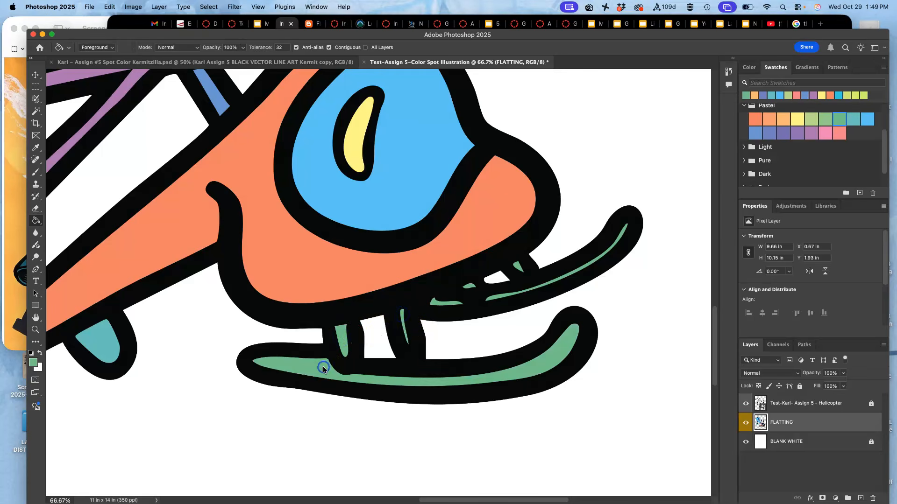
Recolor both of the helicopter's landing skids with pastel light orange, including the small segment of the rear skid.
key("super+minus")
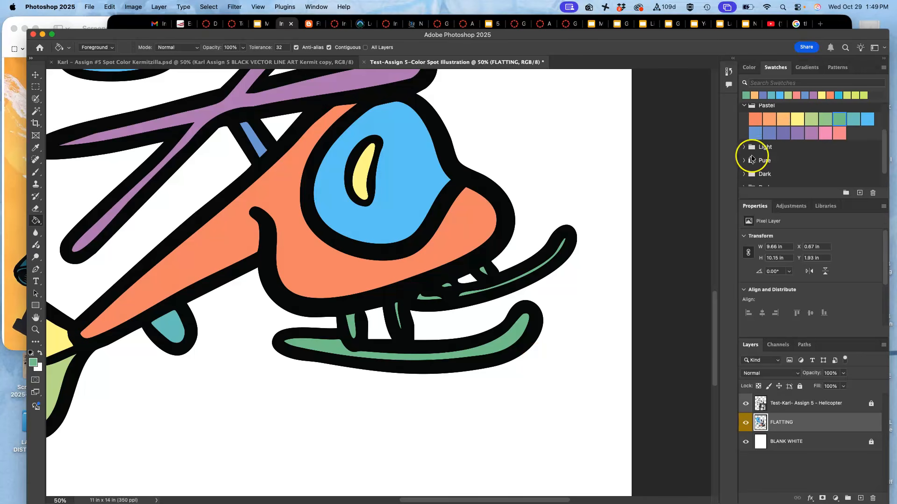
left_click(784, 120)
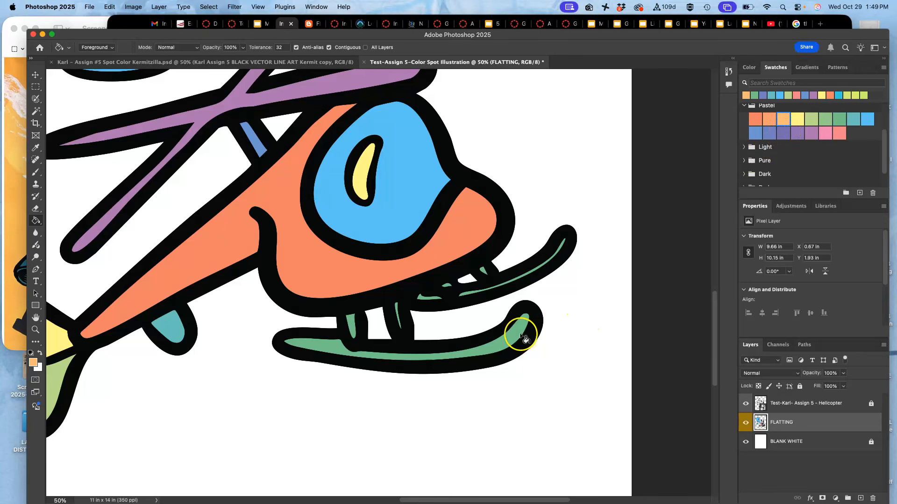
left_click(516, 334)
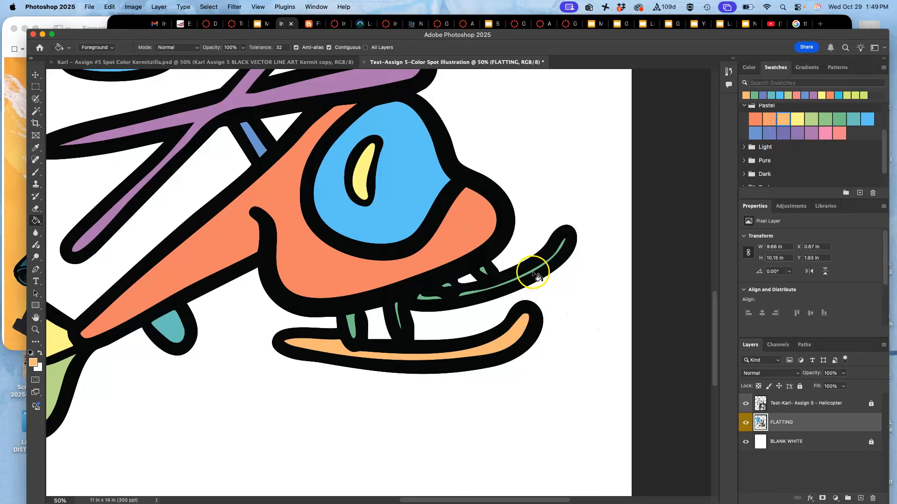
left_click(536, 275)
left_click(432, 296)
left_click(481, 311)
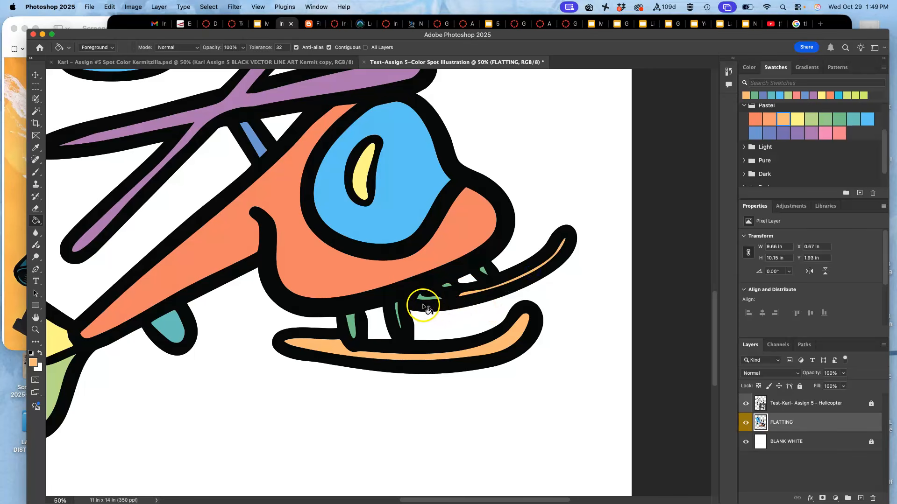
left_click(424, 302)
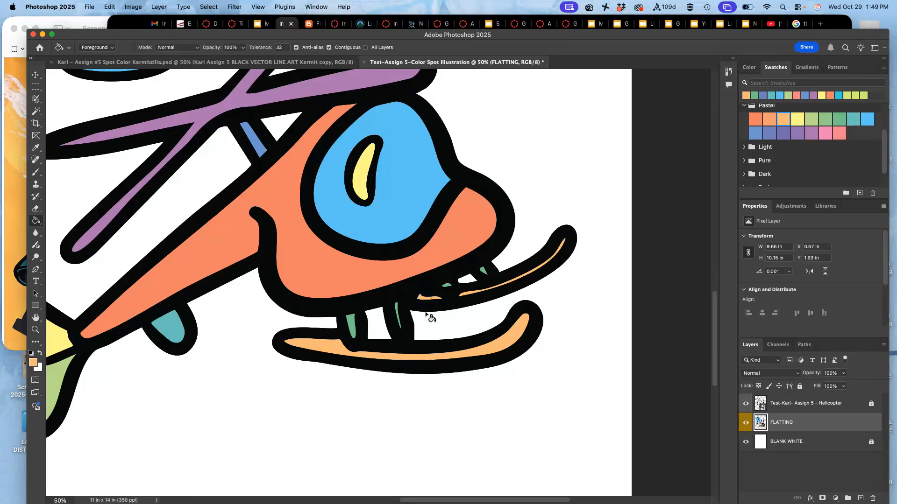
Hide the helicopter line art layer and toggle the FLATTING layer off and on to check its contents.
scroll(430, 318, "down", 3)
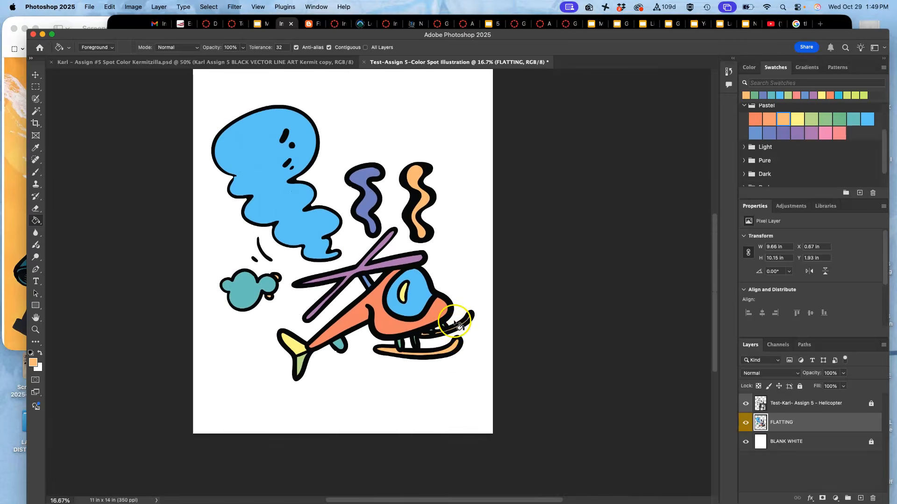
left_click(747, 404)
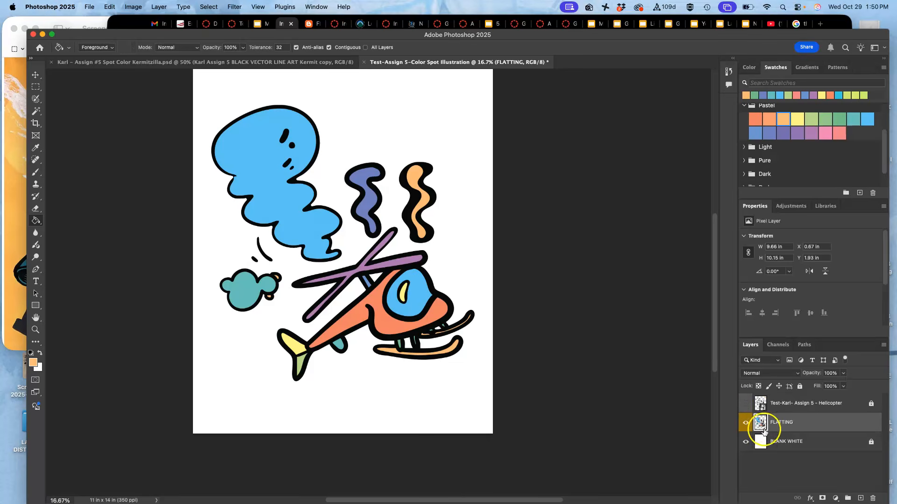
left_click(746, 423)
left_click(746, 424)
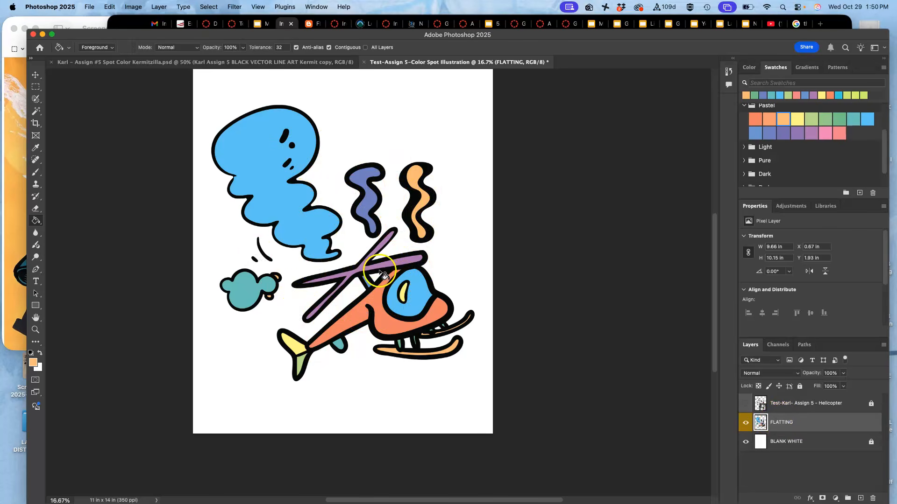
Select all black line pixels on the FLATTING layer with the non-contiguous Magic Wand, delete them, and deselect.
left_click(35, 111)
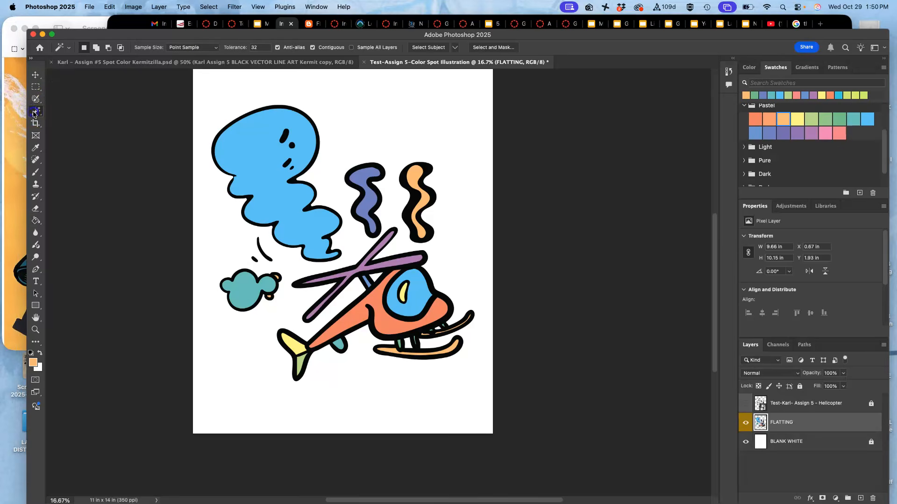
left_click(313, 47)
left_click(284, 136)
key("Delete")
key("super+d")
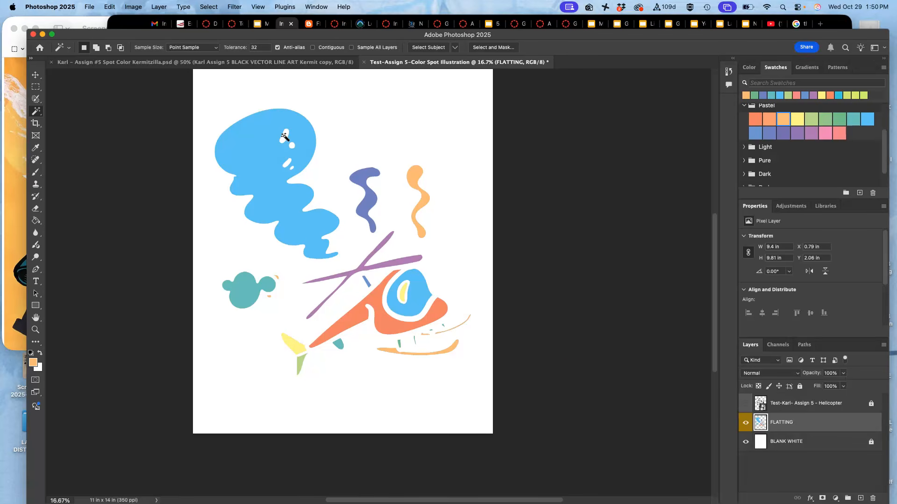
Hide the BLANK WHITE layer to inspect the flats over transparency, and restore both the line art and BLANK WHITE layers.
left_click(747, 442)
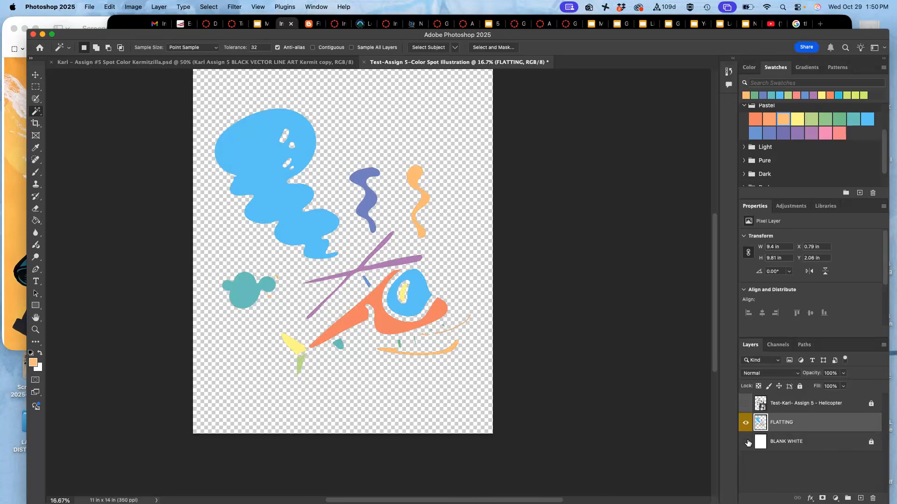
left_click(745, 404)
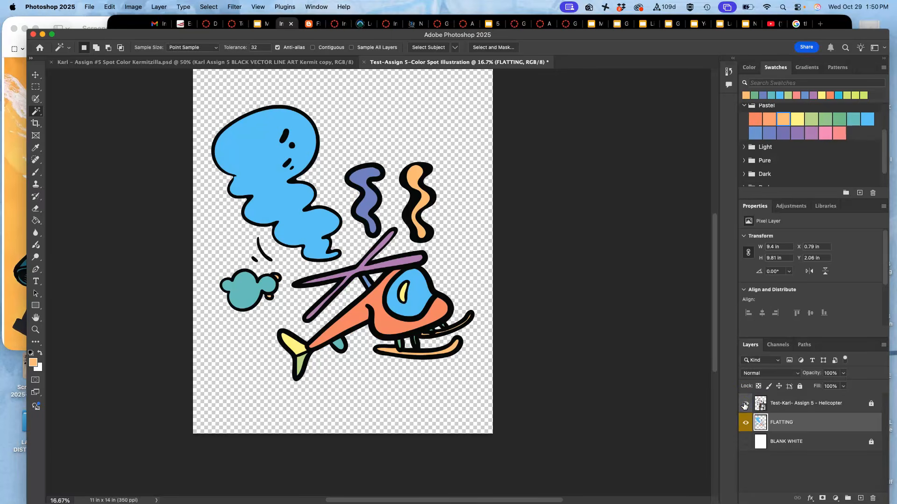
left_click(745, 441)
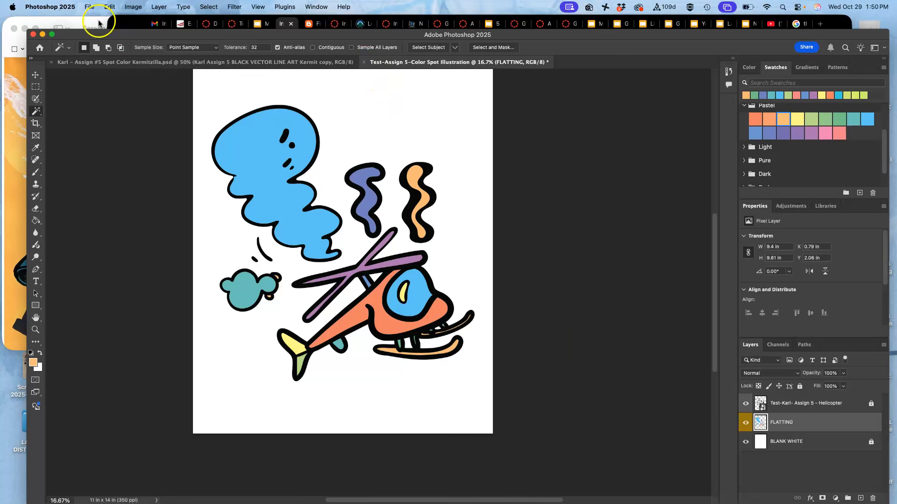
Save the document to the Desktop as Test-Assign 5-Color Spot Illustration in Photoshop format, with Maximize Compatibility on and its prompt disabled.
left_click(88, 7)
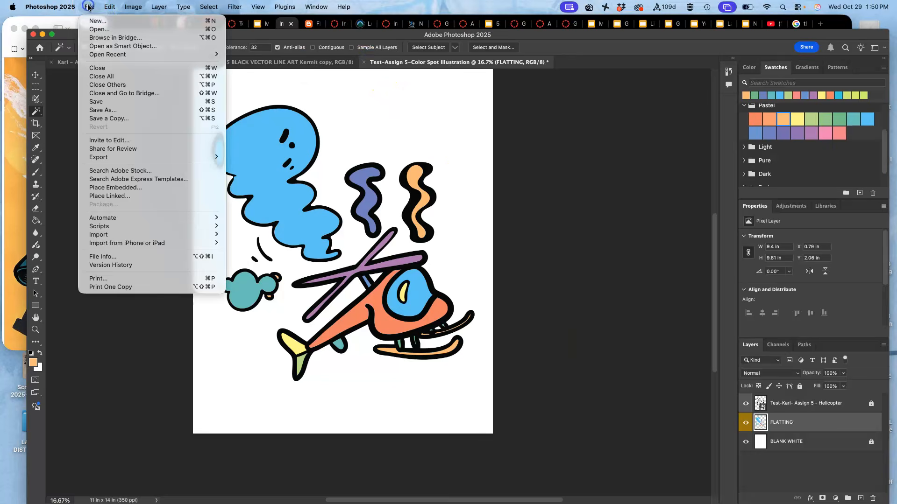
left_click(100, 106)
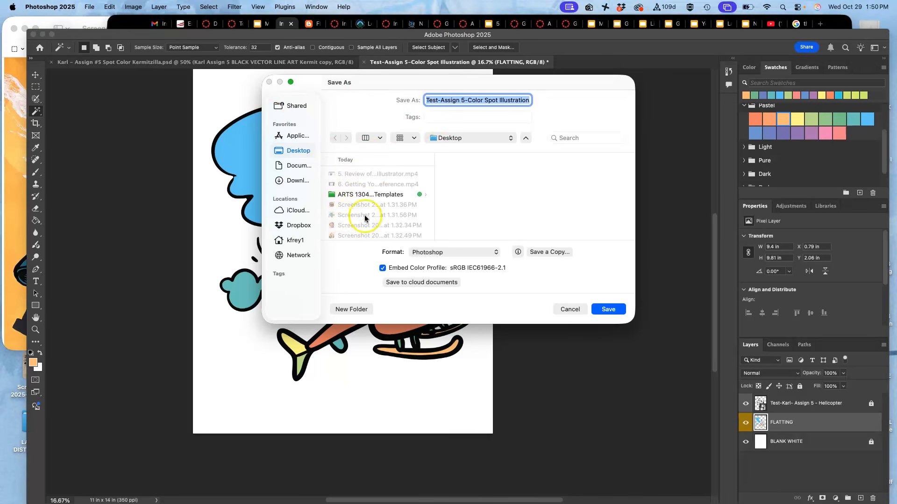
left_click(612, 310)
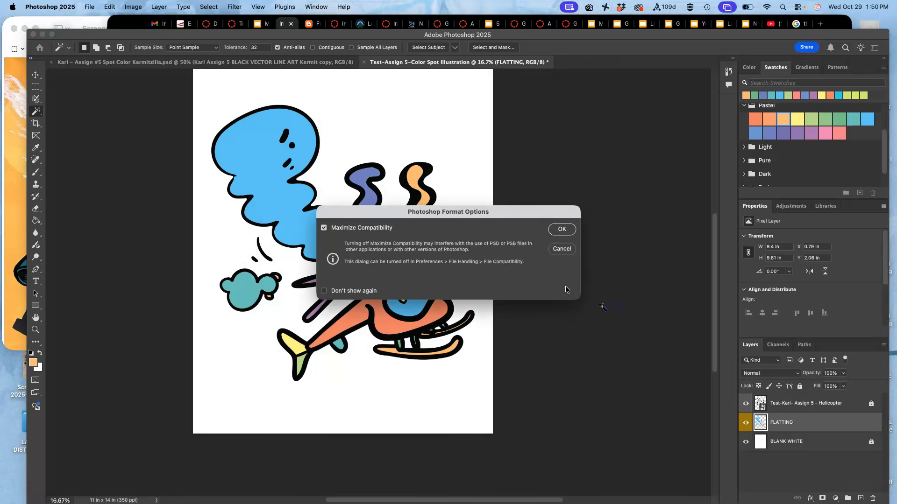
left_click(324, 292)
left_click(568, 229)
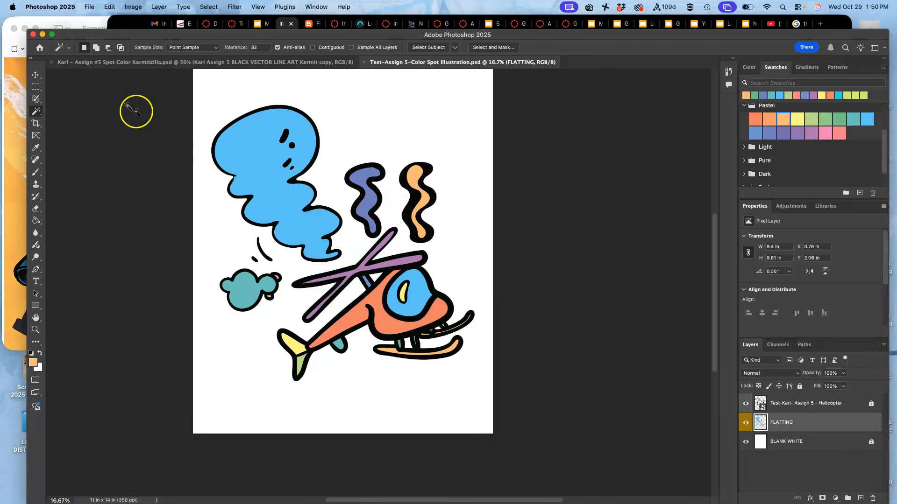
Switch to the Kermitzilla document and give its line art layer a gray color label.
left_click(149, 63)
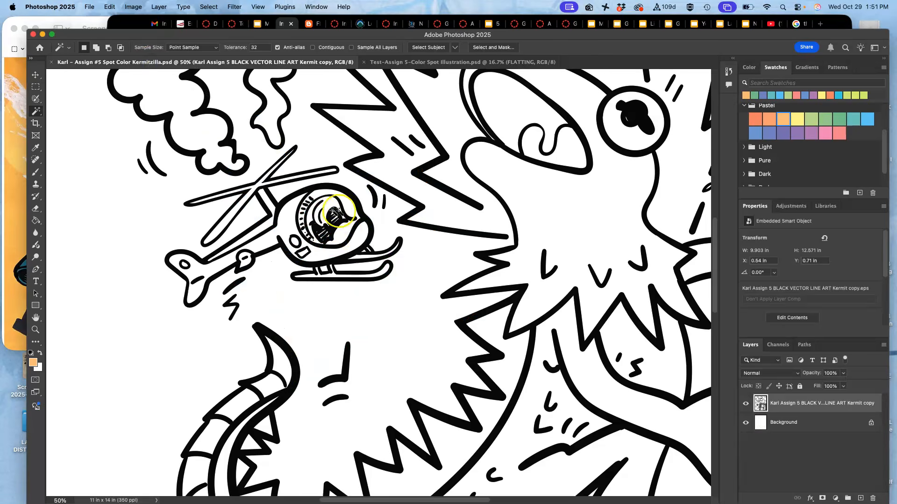
scroll(281, 246, "down", 3)
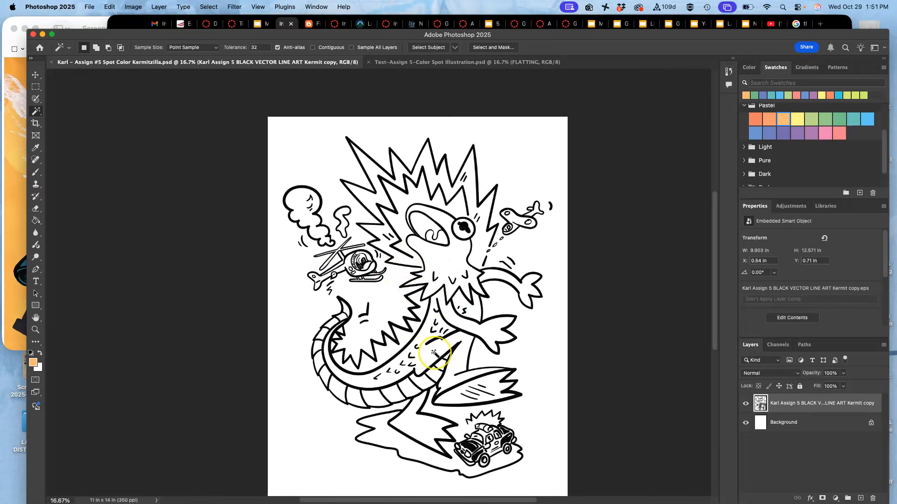
scroll(432, 351, "right", 3)
scroll(432, 352, "down", 1)
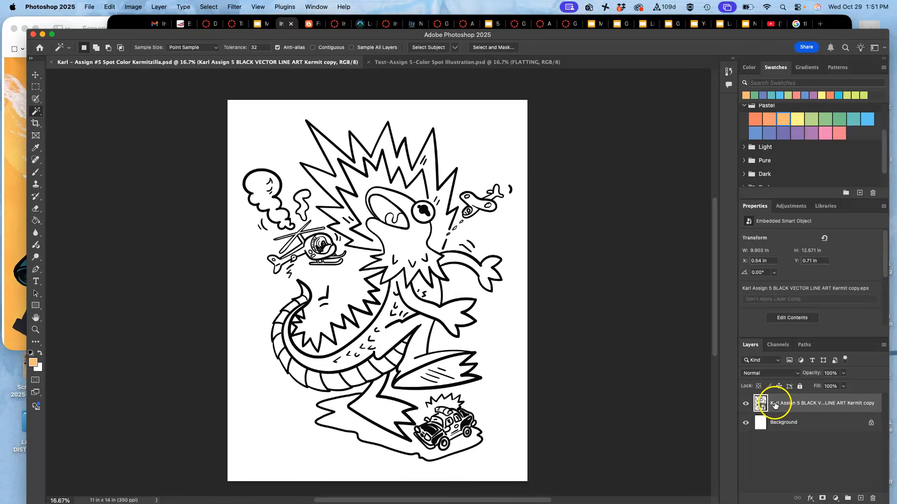
right_click(746, 399)
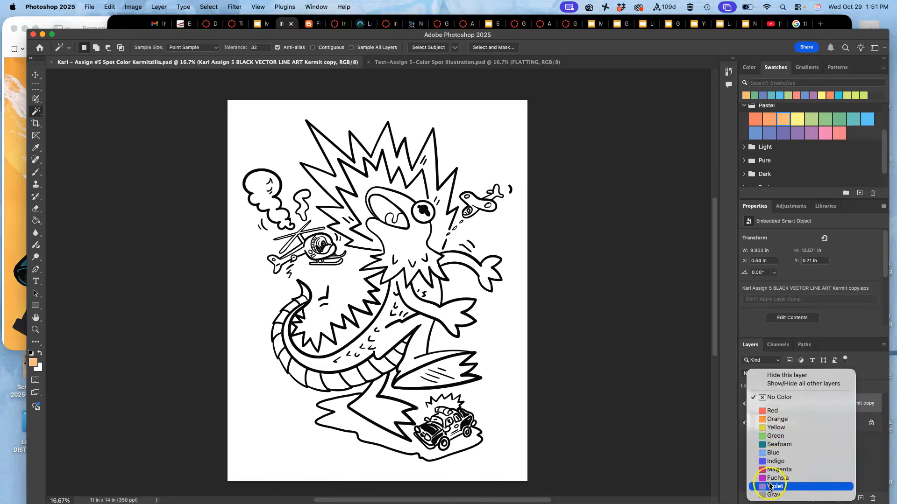
left_click(769, 499)
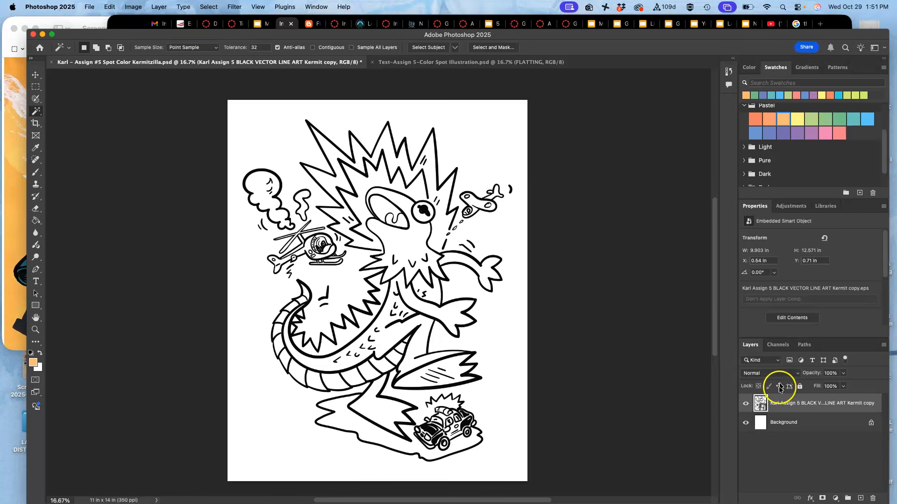
Convert the Background into a regular layer named BLANK WHITE.
double_click(825, 422)
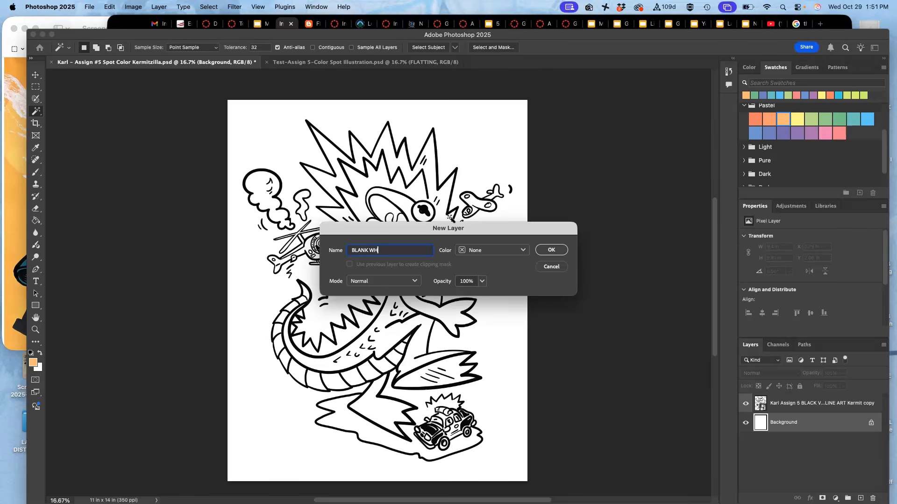
type("BLANK WHITE")
left_click(553, 249)
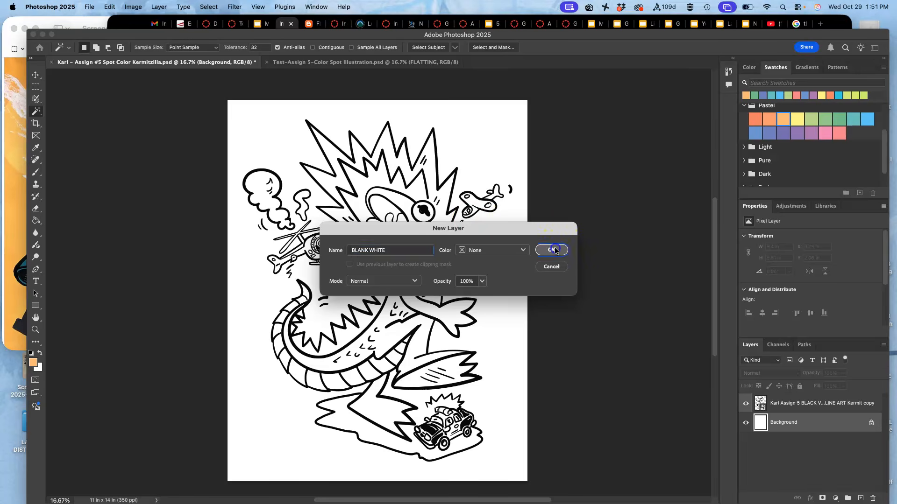
Fully lock the BLANK WHITE layer and the Kermit line art layer.
left_click(826, 423)
left_click(800, 387)
left_click(819, 408)
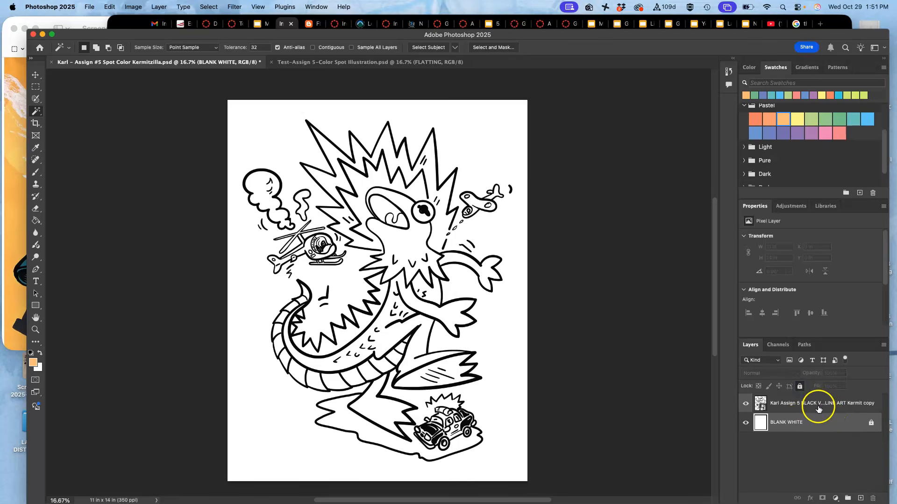
left_click(800, 386)
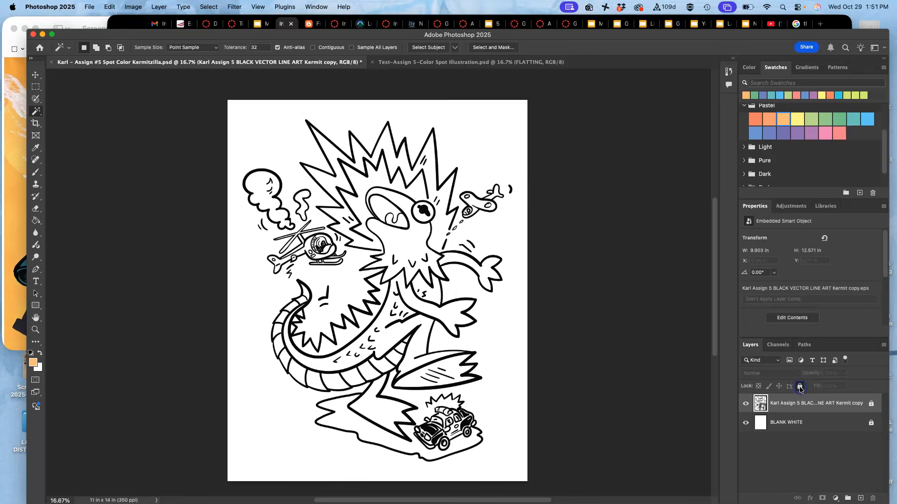
left_click(820, 426)
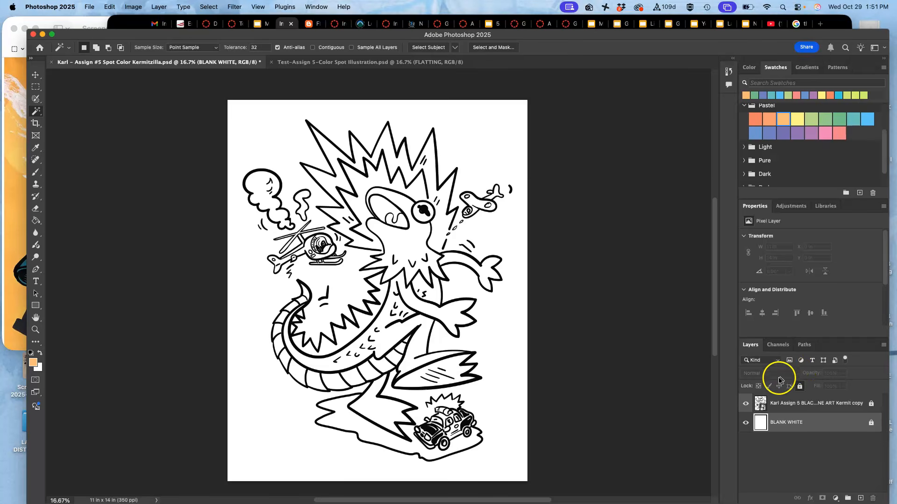
Duplicate the locked Kermit line art layer and rasterize the duplicate.
left_click(795, 405)
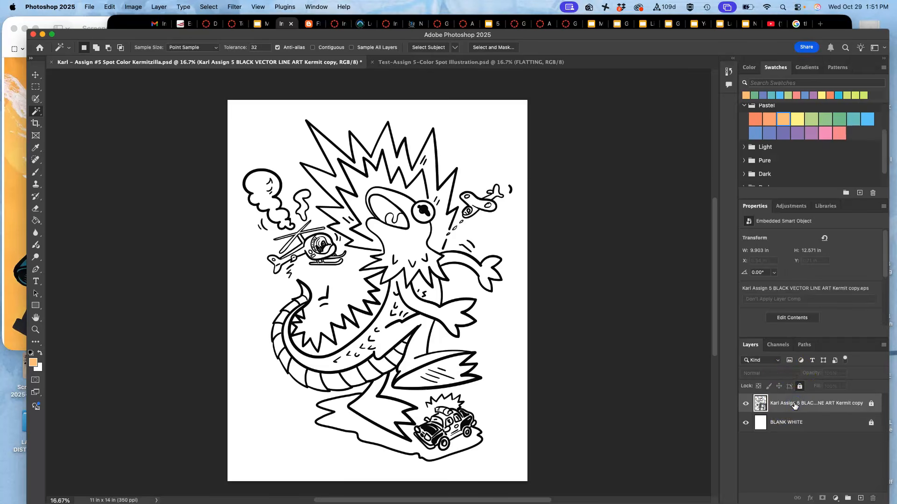
key("super+j")
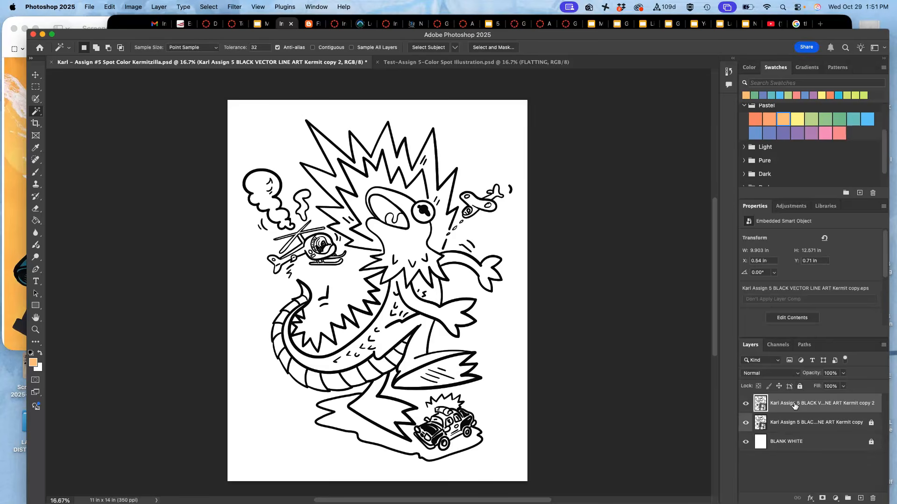
right_click(794, 405)
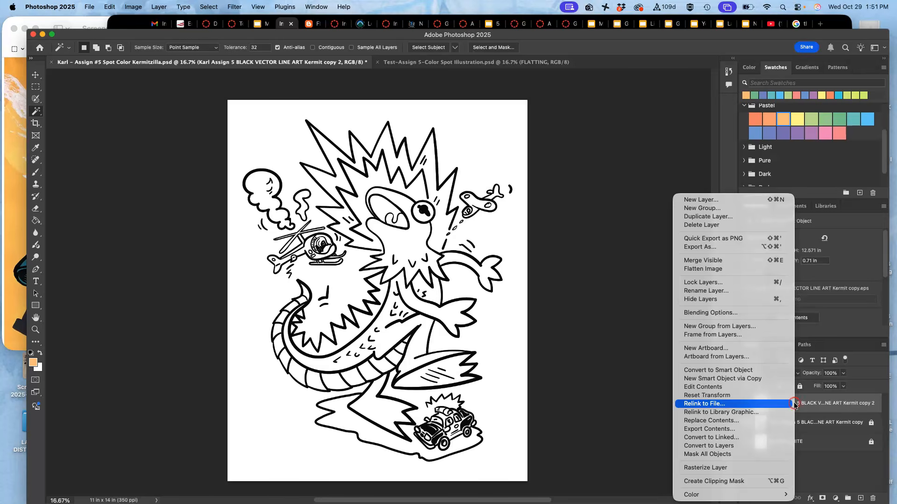
left_click(739, 467)
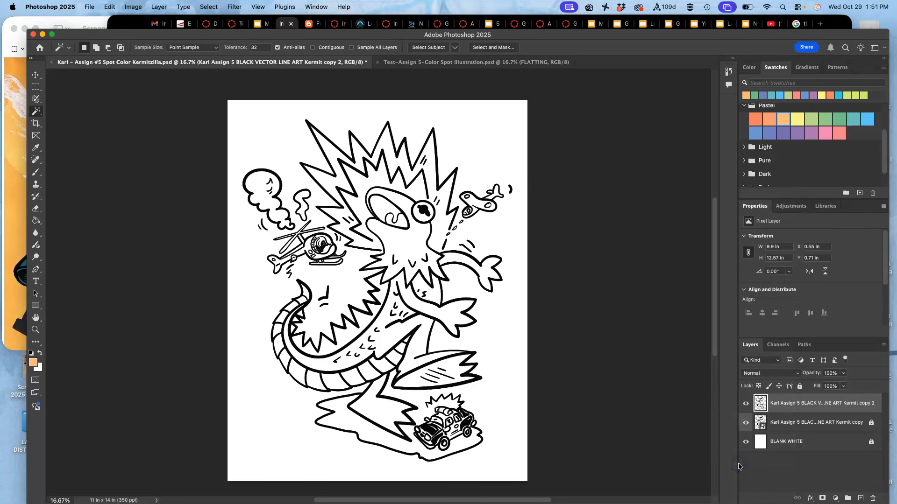
right_click(809, 410)
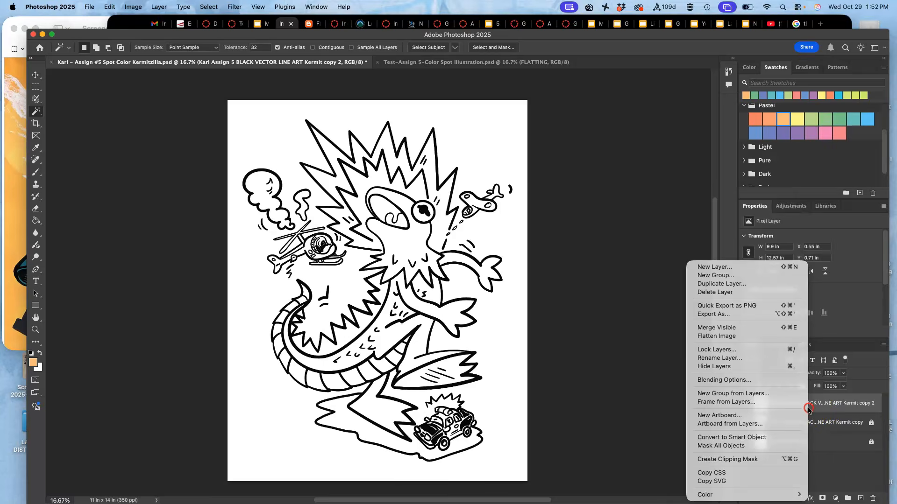
left_click(833, 402)
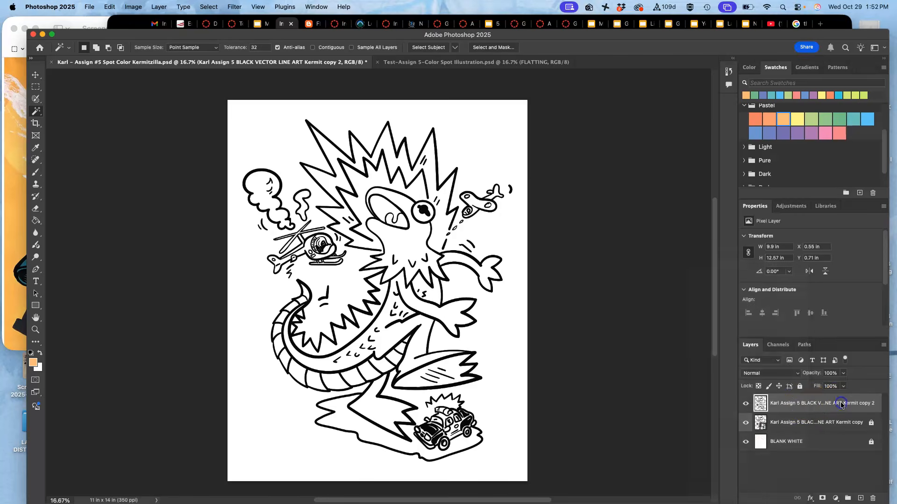
Move the rasterized line art copy below the locked line art layer, label it yellow, and rename it FLATTING.
left_click_drag(806, 406, 795, 430)
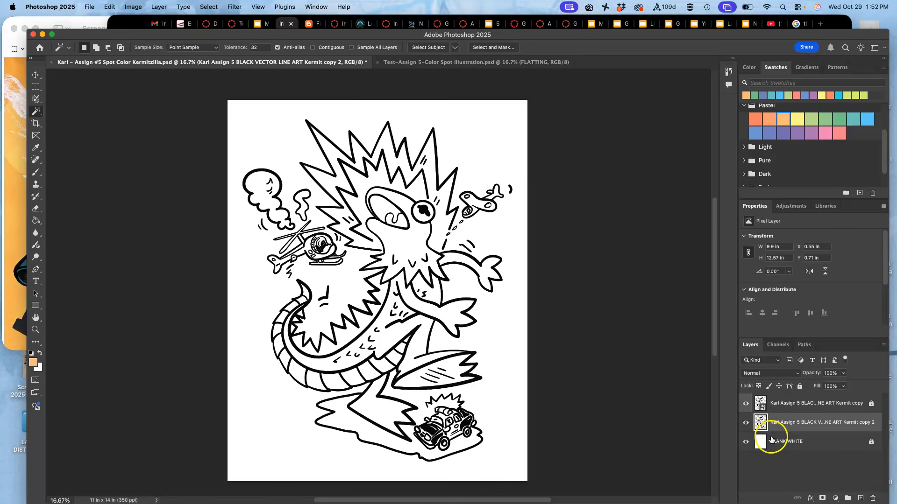
right_click(746, 421)
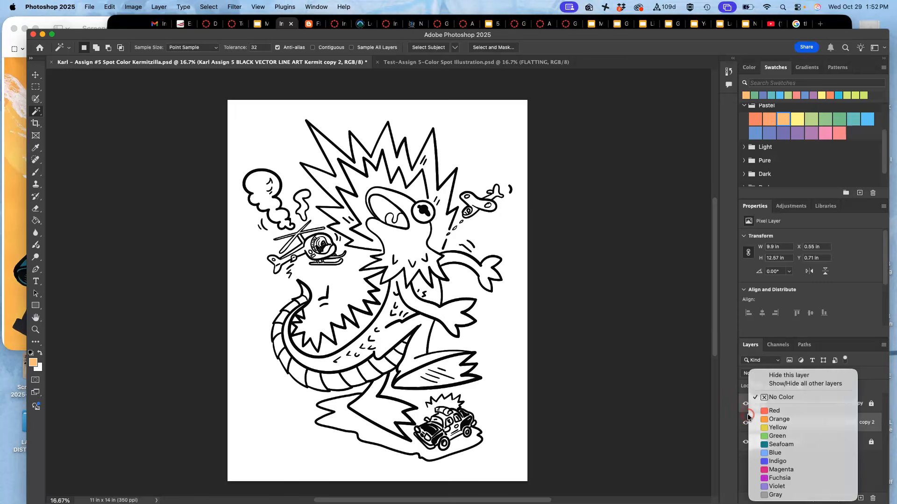
left_click(765, 427)
double_click(781, 423)
type("FLATTING")
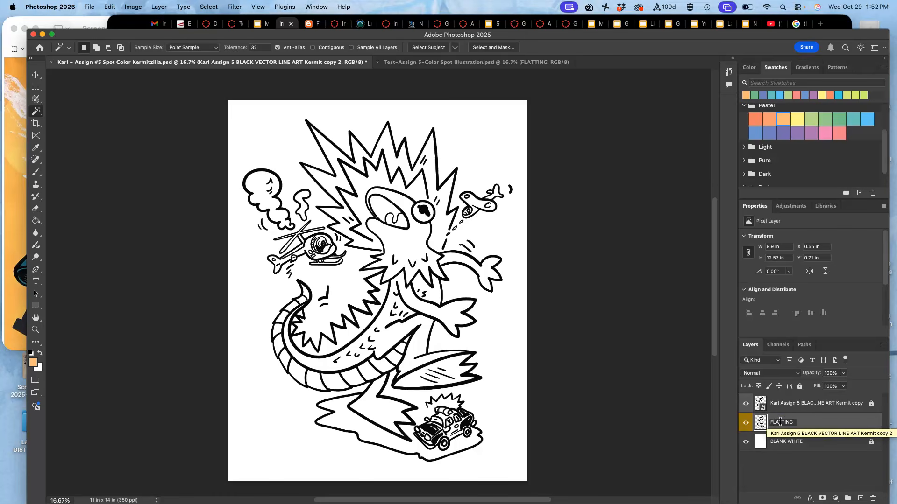
left_click(823, 426)
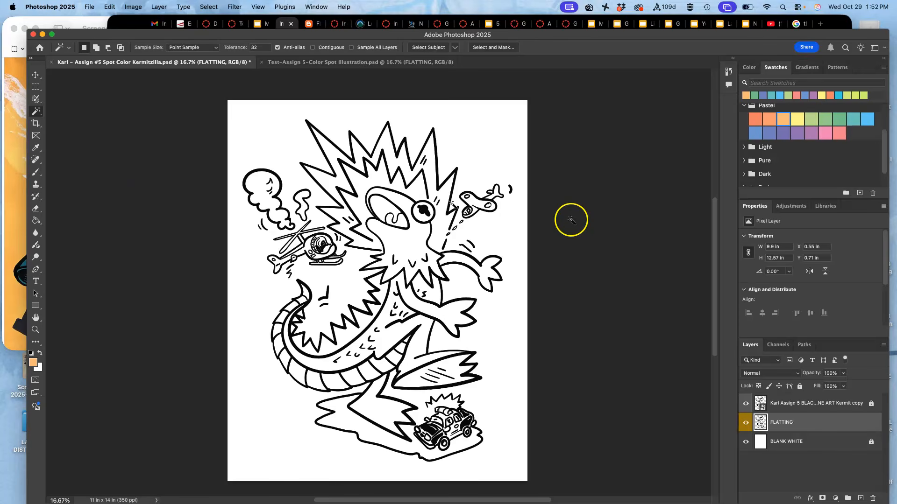
Fill the monster's head and spiky collar with medium pastel green on the FLATTING layer using the Paint Bucket.
left_click(36, 222)
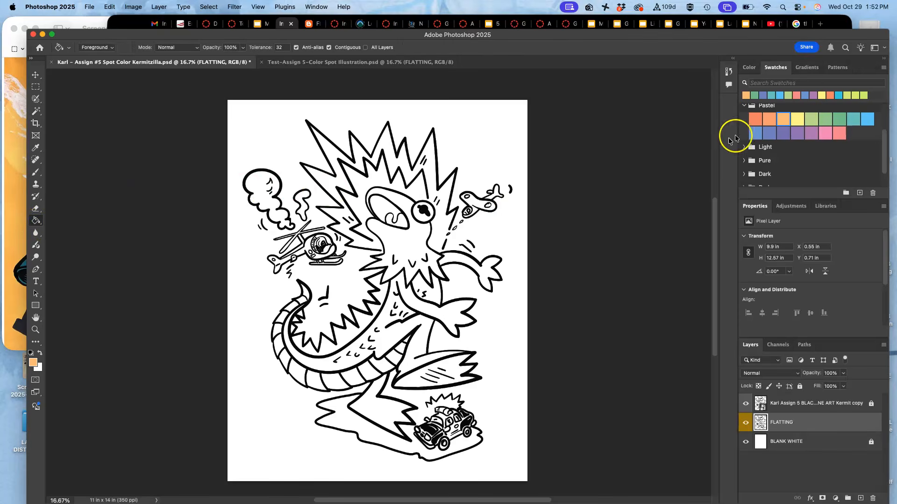
scroll(795, 113, "up", 3)
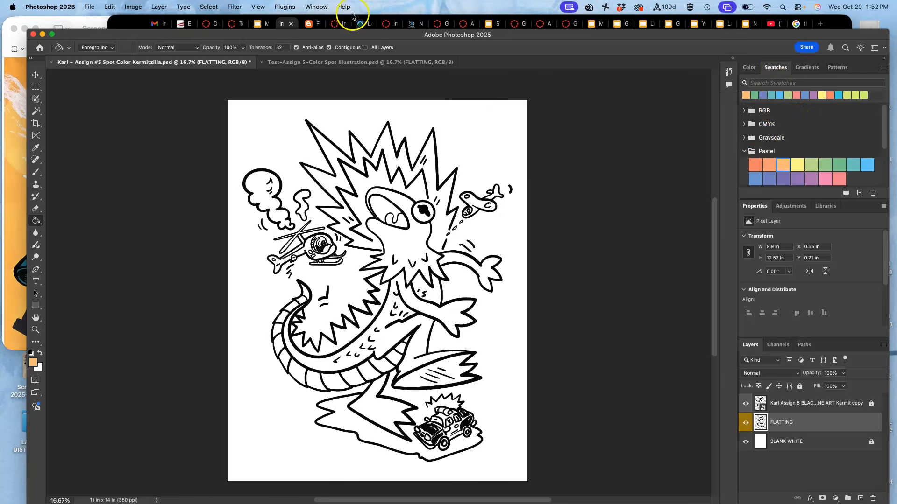
left_click(318, 6)
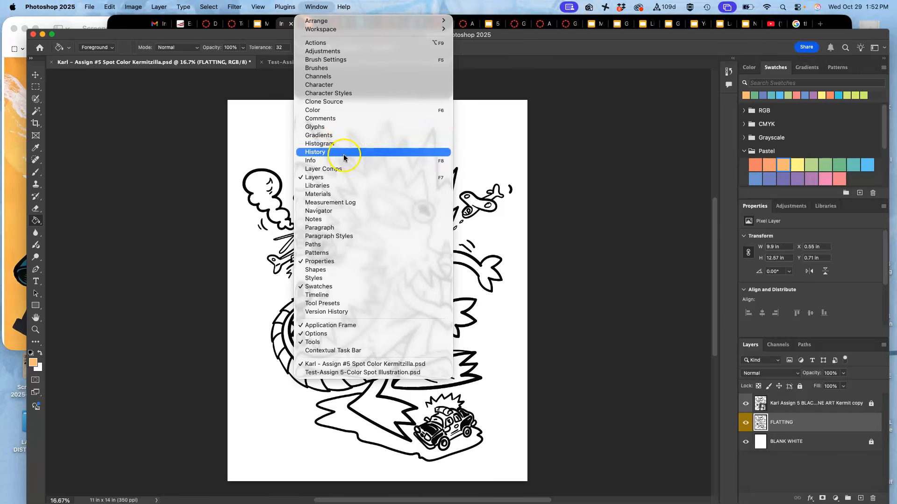
left_click(765, 151)
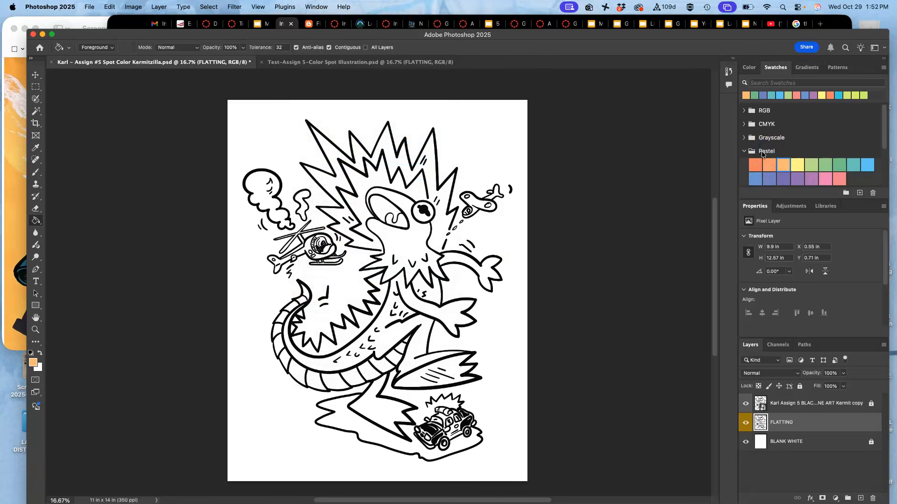
scroll(770, 156, "down", 2)
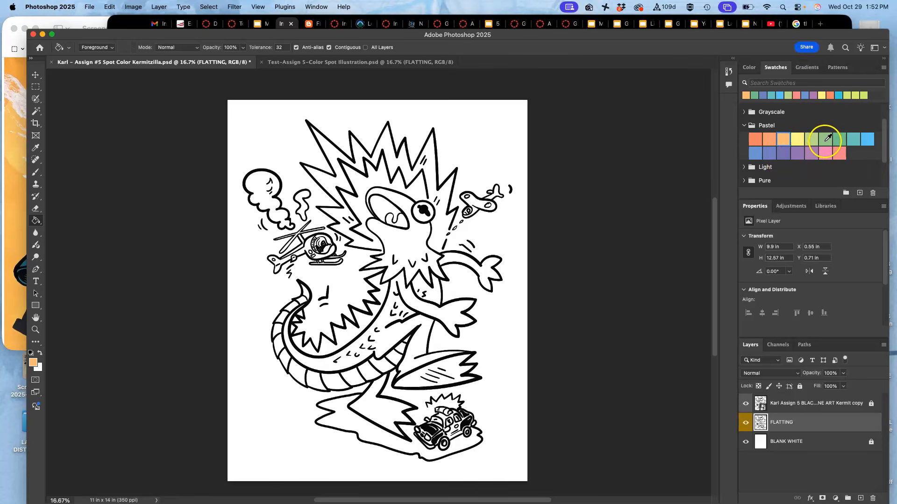
left_click(828, 138)
left_click(409, 250)
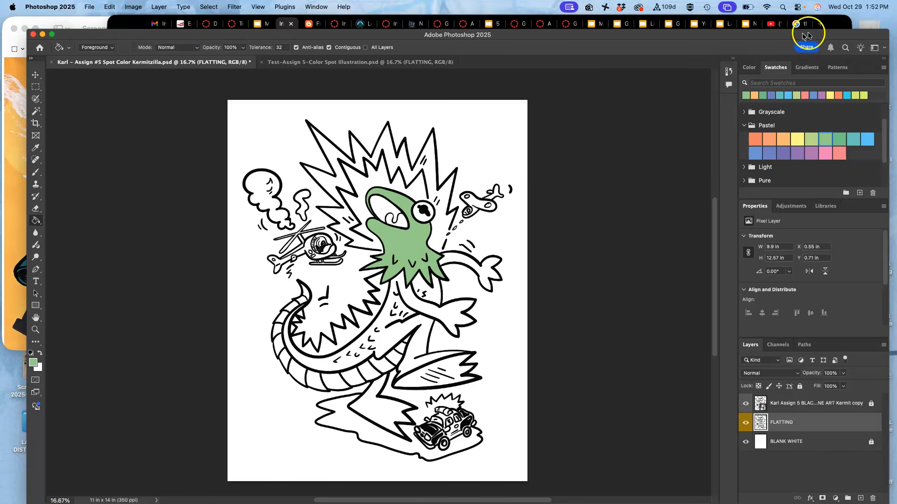
Review the Flatting and Local Flat Color examples in the Introduction to Digital Coloring slides and return to Photoshop.
left_click(833, 21)
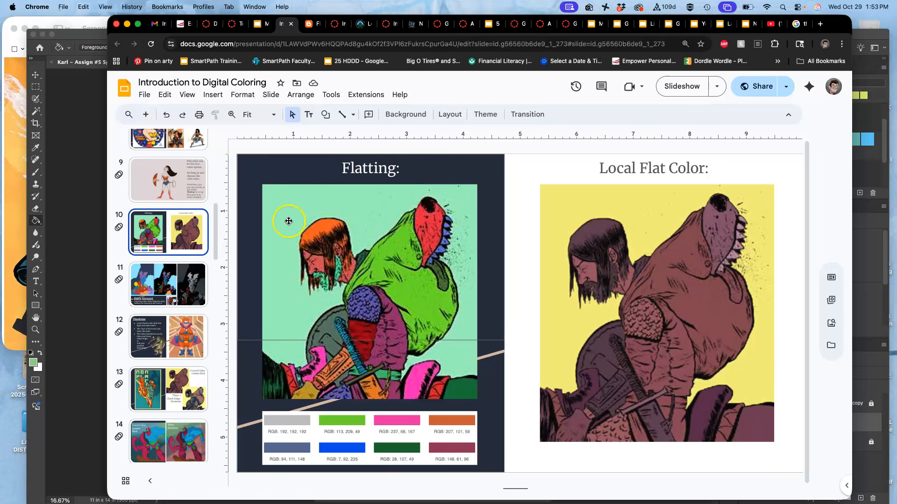
left_click(92, 126)
left_click(393, 251)
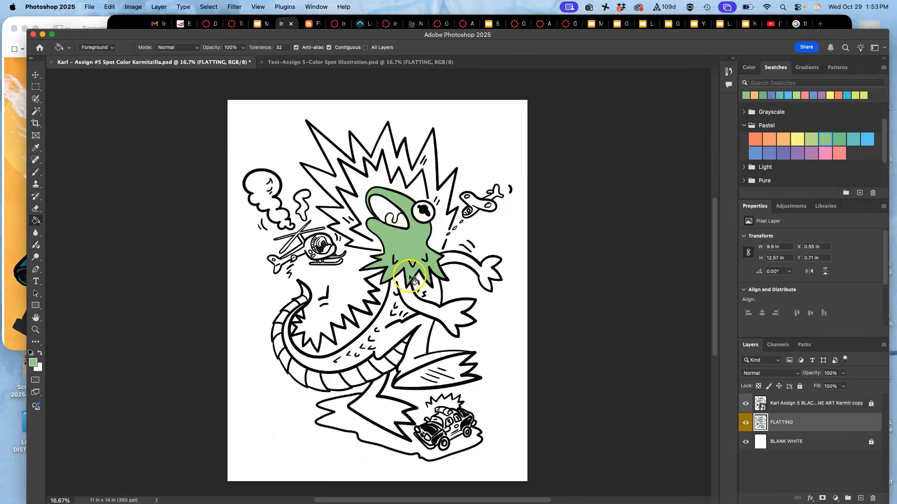
Fill the monster's body and both arms with pastel teal, and the belly patch with pastel yellow.
left_click(855, 139)
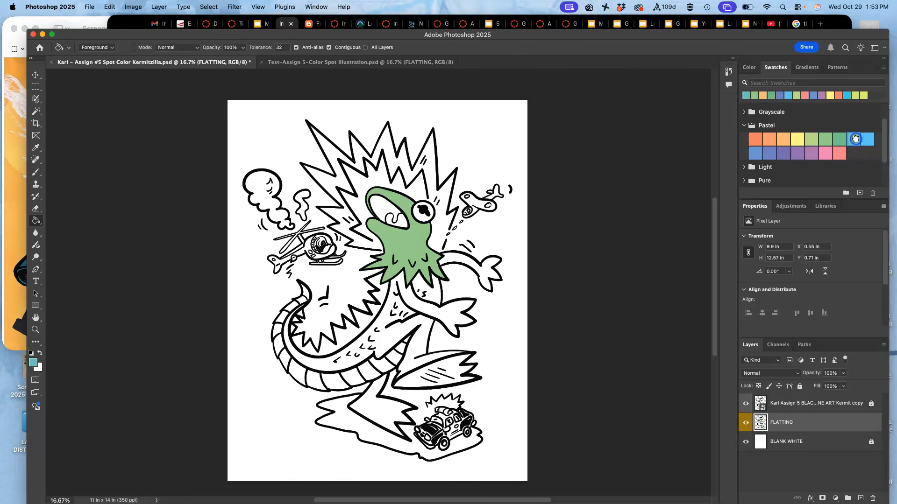
left_click(392, 337)
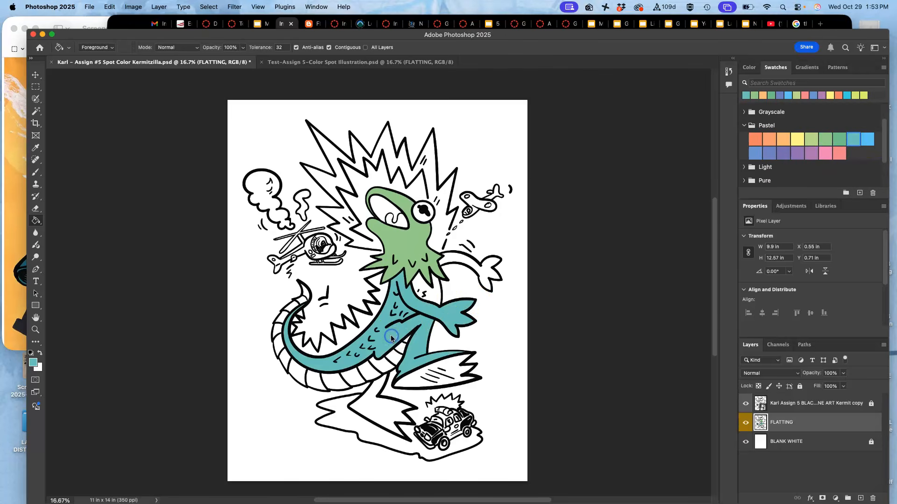
left_click(476, 268)
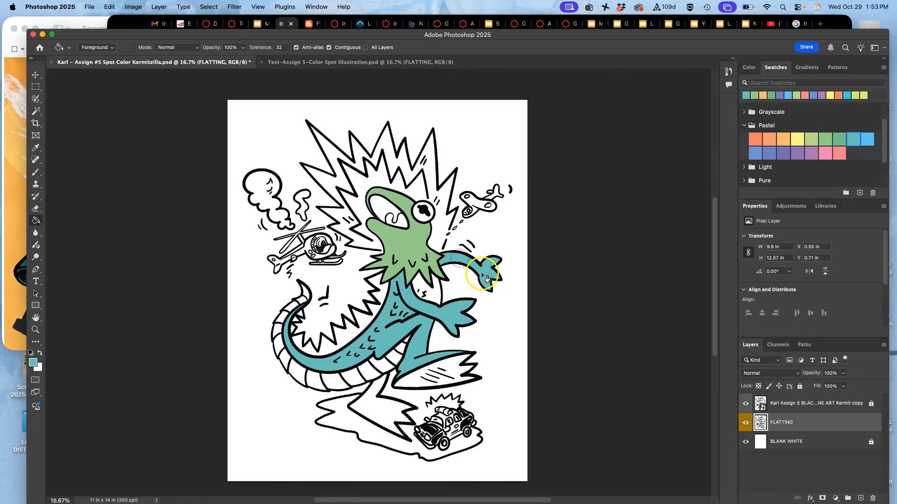
left_click(799, 139)
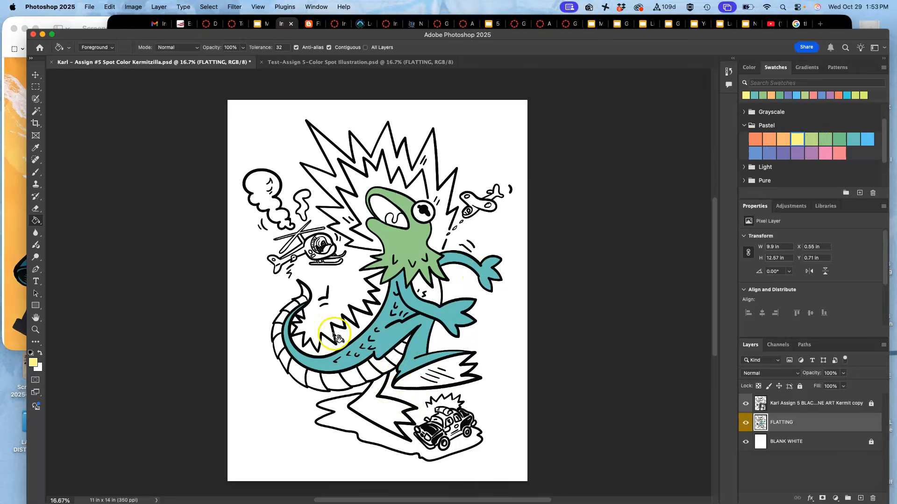
left_click(430, 292)
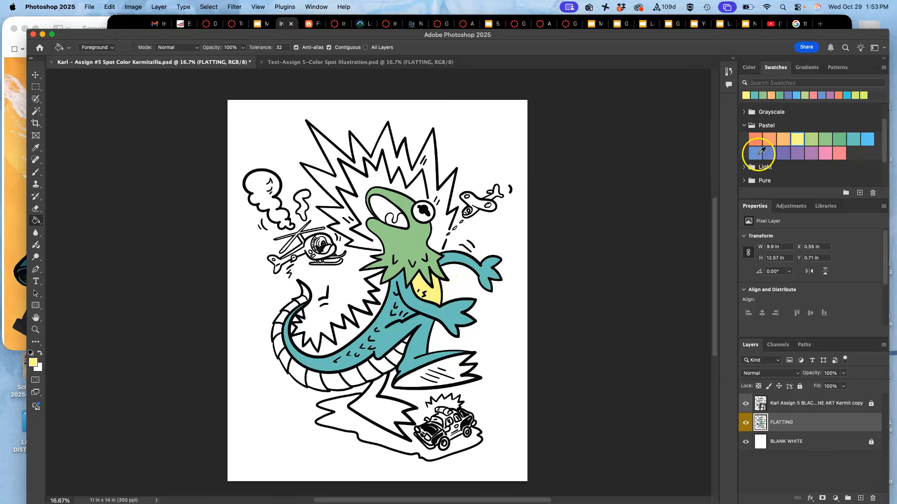
Fill the inside of the monster's mouth with pastel red-orange and the tongue with pastel violet.
left_click(755, 139)
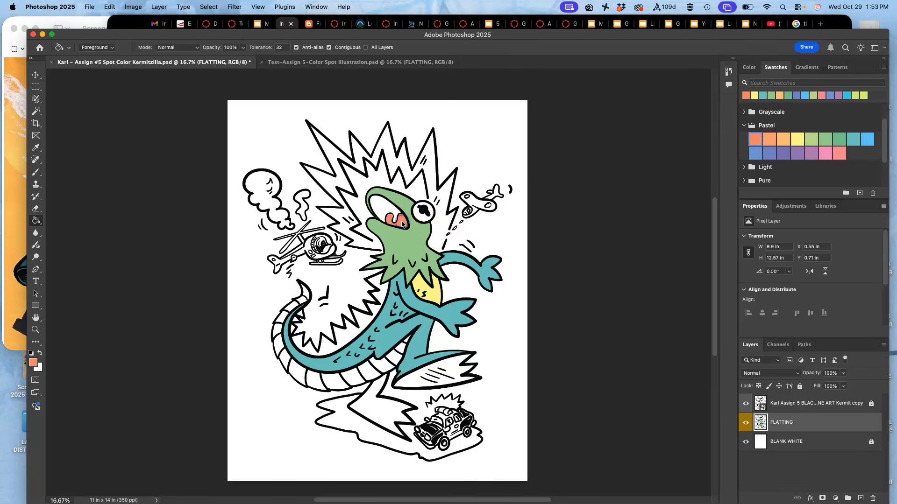
left_click(382, 205)
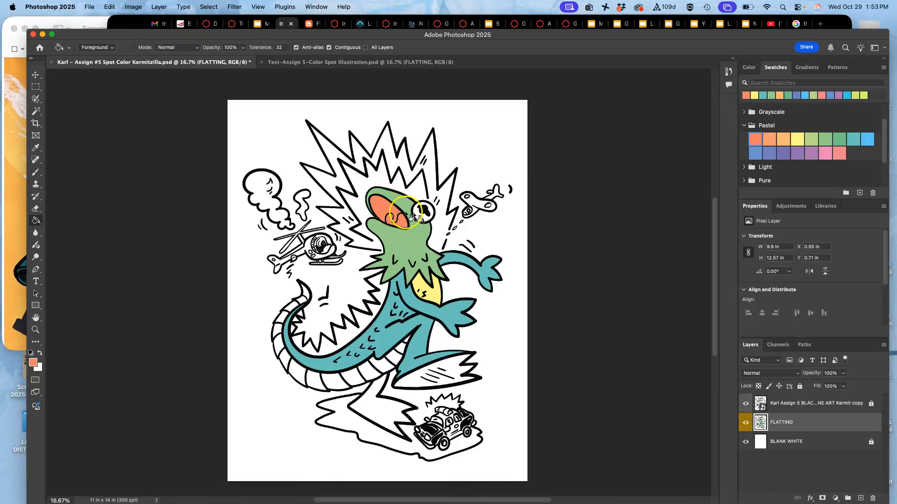
left_click(788, 152)
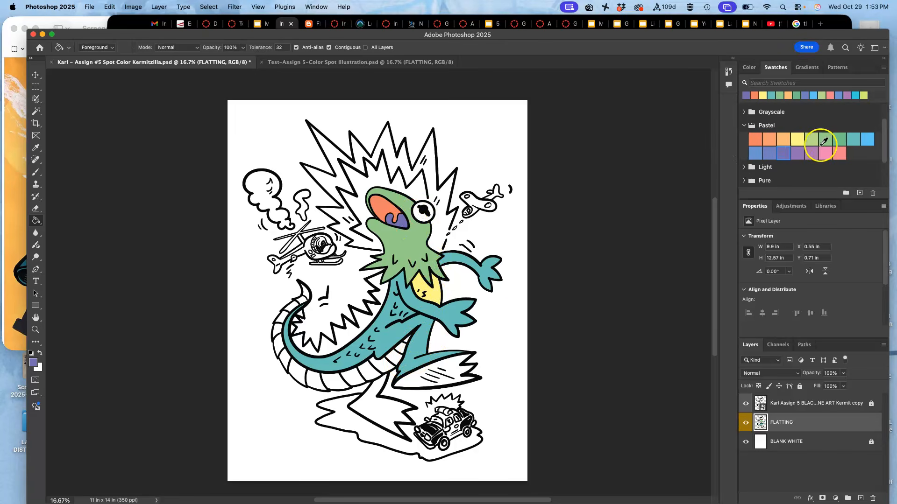
Fill the tail tip with pastel yellow and every other band along the tail's underside with light pastel orange.
left_click(796, 140)
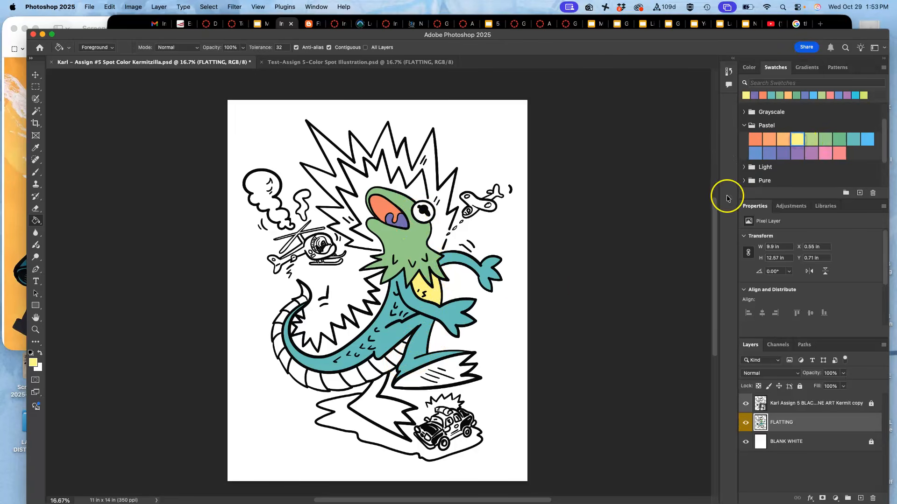
left_click(305, 294)
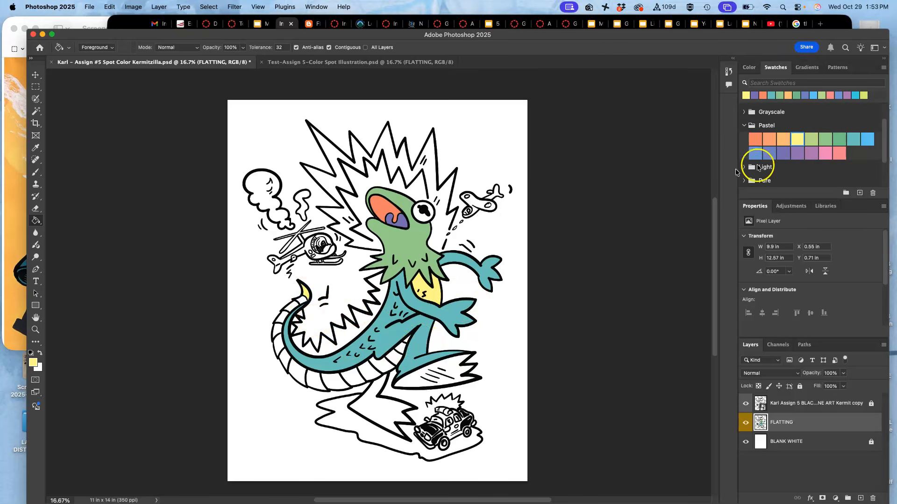
left_click(784, 138)
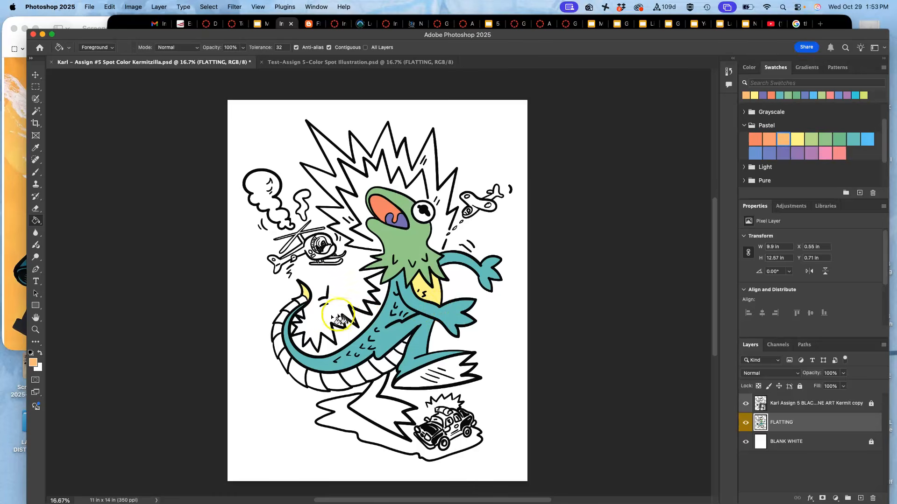
left_click(304, 302)
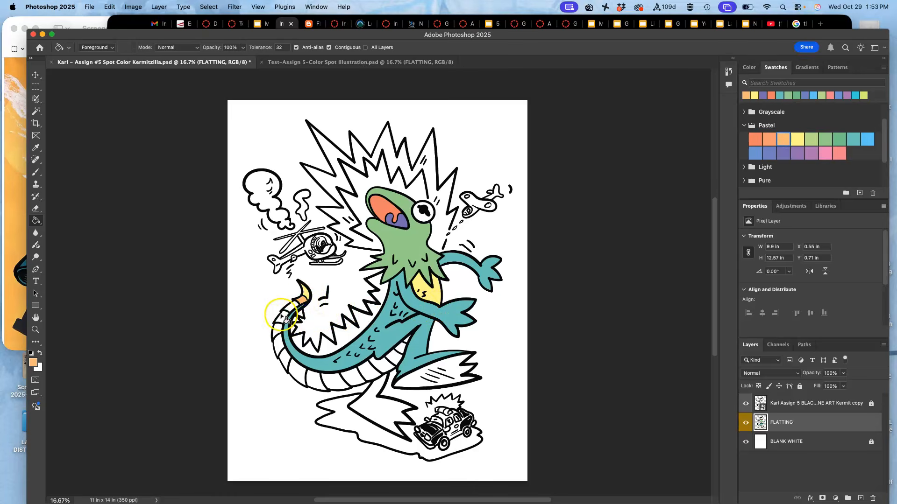
left_click(297, 370)
left_click(336, 380)
left_click(369, 372)
left_click(394, 357)
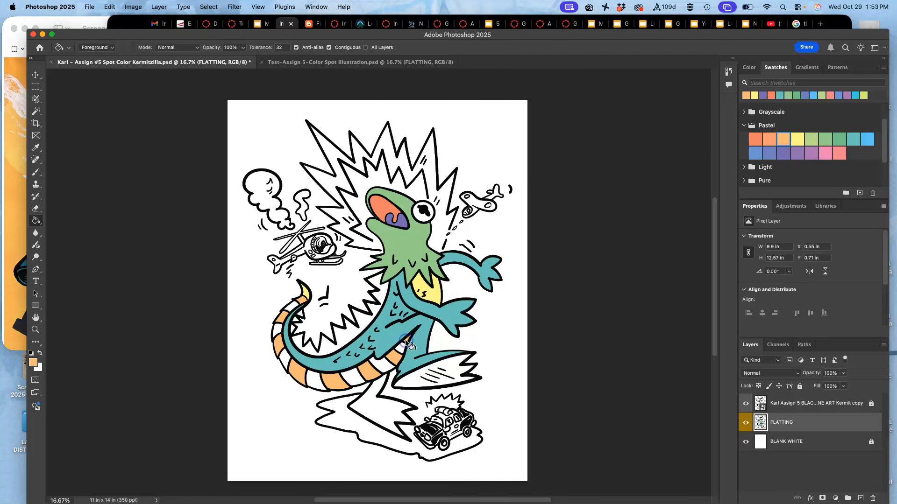
Fill the remaining white bands along the tail's underside with pastel yellow.
left_click(803, 139)
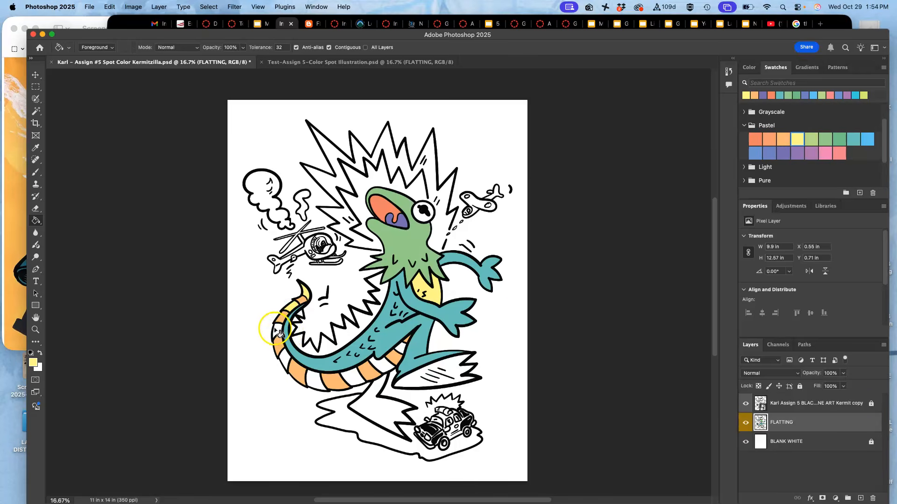
left_click(314, 381)
left_click(379, 368)
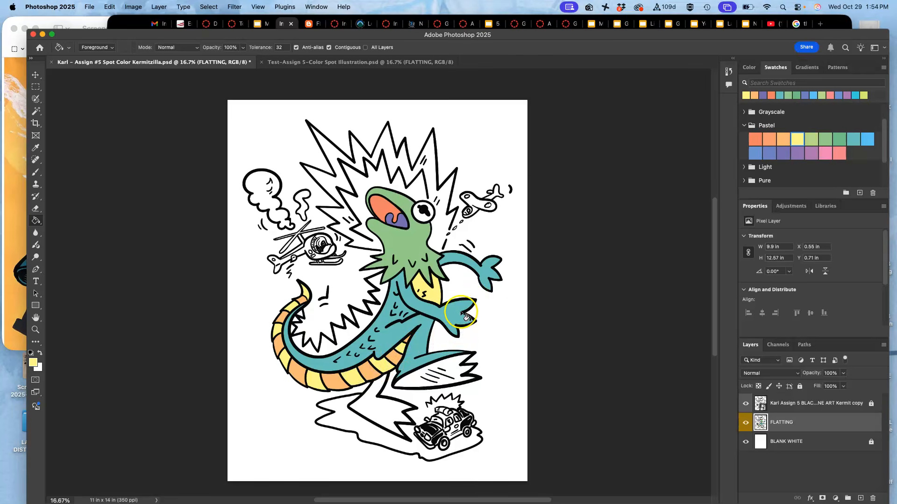
Recolor the belly patch with light pastel orange.
left_click(784, 139)
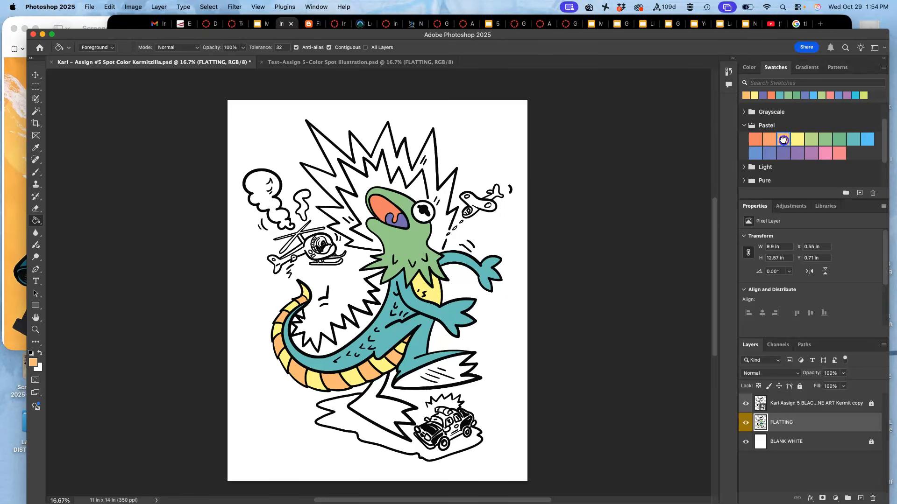
left_click(433, 294)
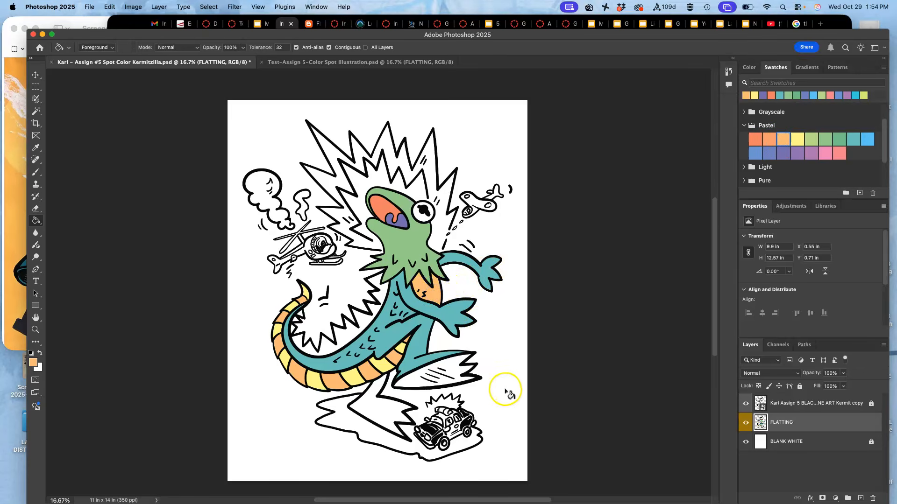
Fill the leg and foot beneath the tail with bright pastel blue, and set pastel teal as the fill color.
left_click(867, 136)
left_click(374, 415)
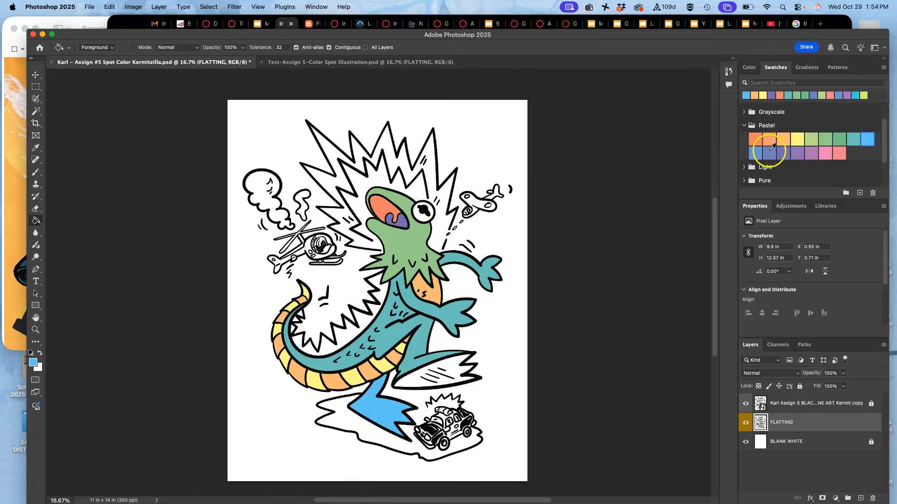
left_click(856, 137)
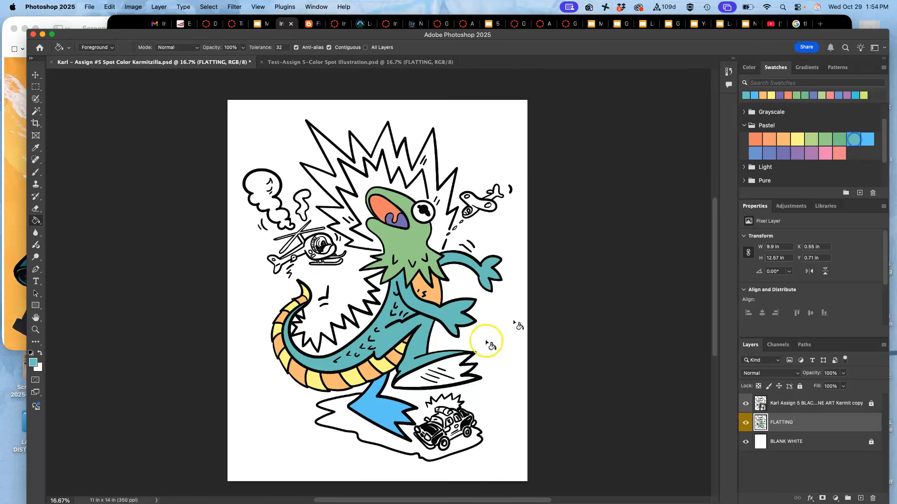